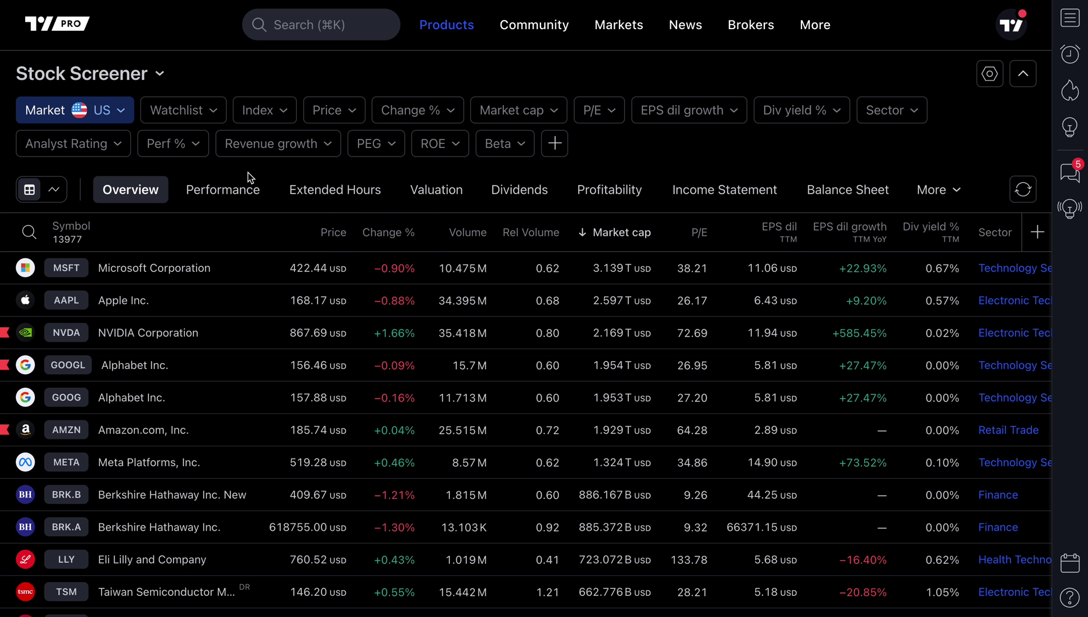
- Browse the Stock Screener's available watchlist filter options
left_click(209, 118)
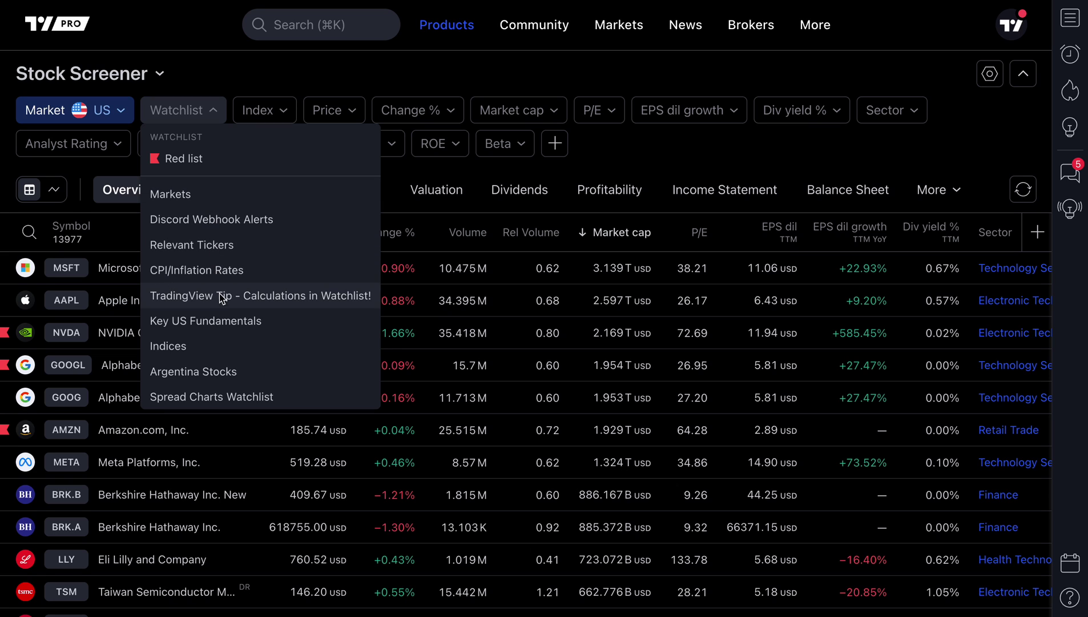
left_click(497, 169)
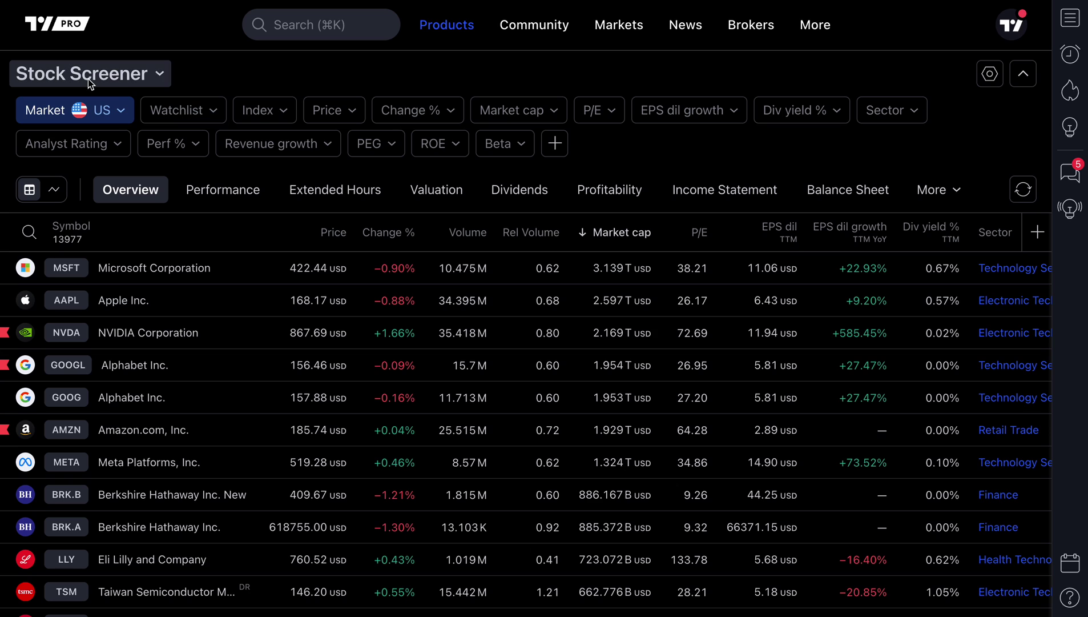
left_click(189, 114)
left_click(208, 116)
- Switch to the crypto coins screener and check its watchlist filter options
mouse_move(451, 41)
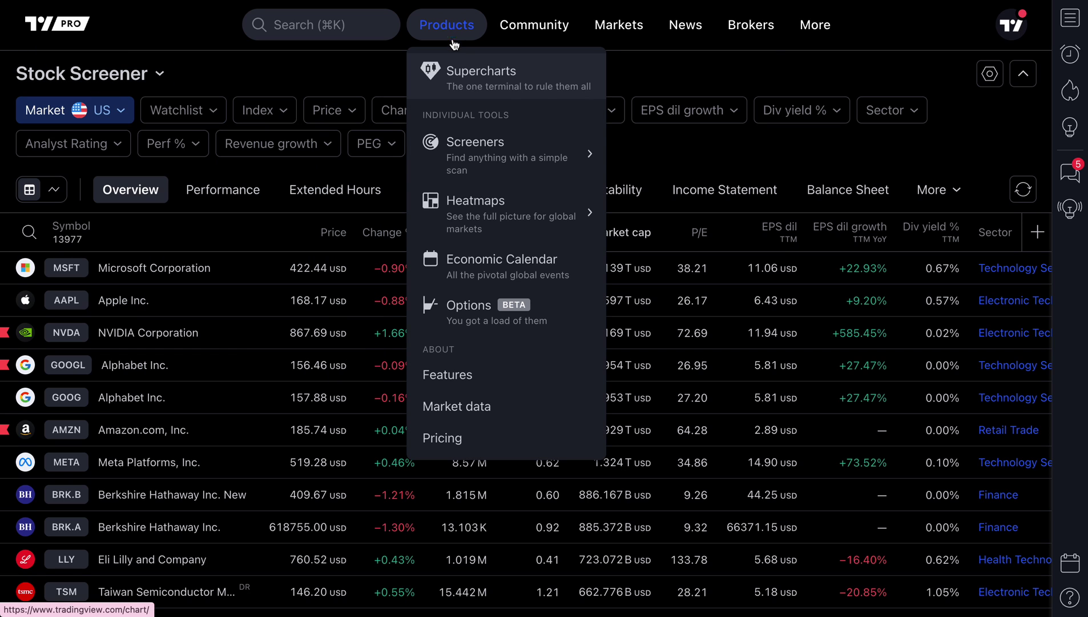
mouse_move(517, 158)
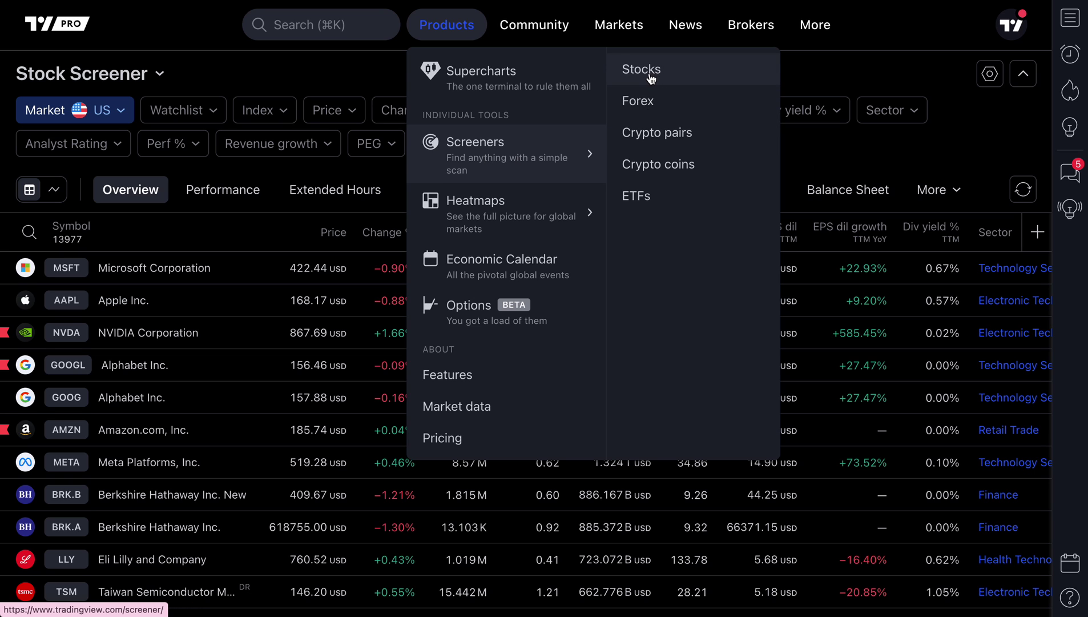
left_click(657, 165)
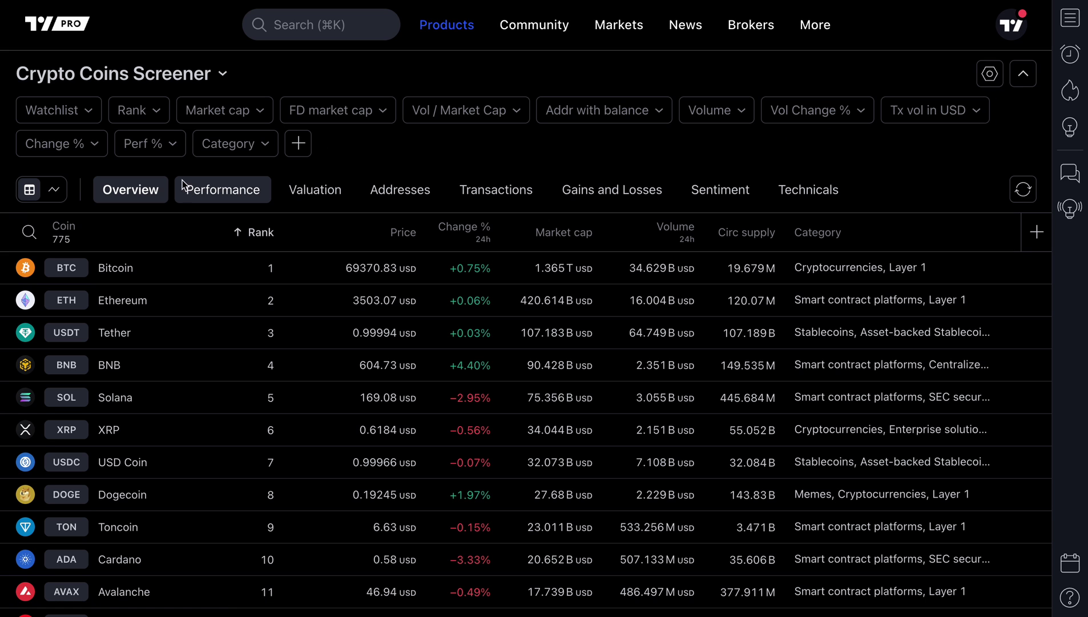
left_click(71, 114)
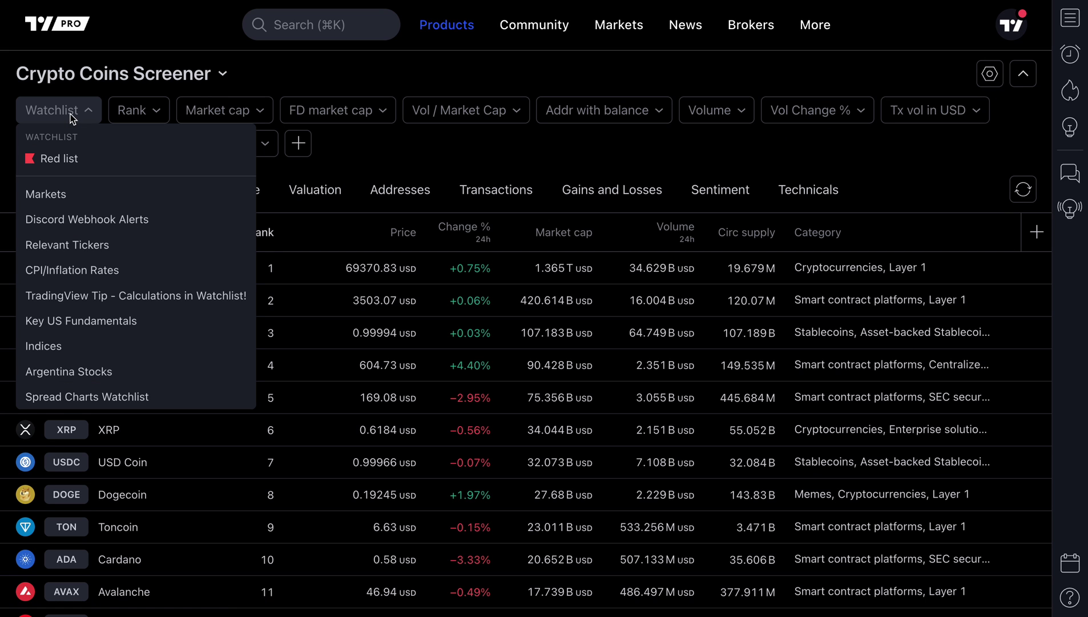
left_click(71, 114)
- Switch to the ETF screener and check its watchlist filter options
mouse_move(446, 26)
mouse_move(589, 154)
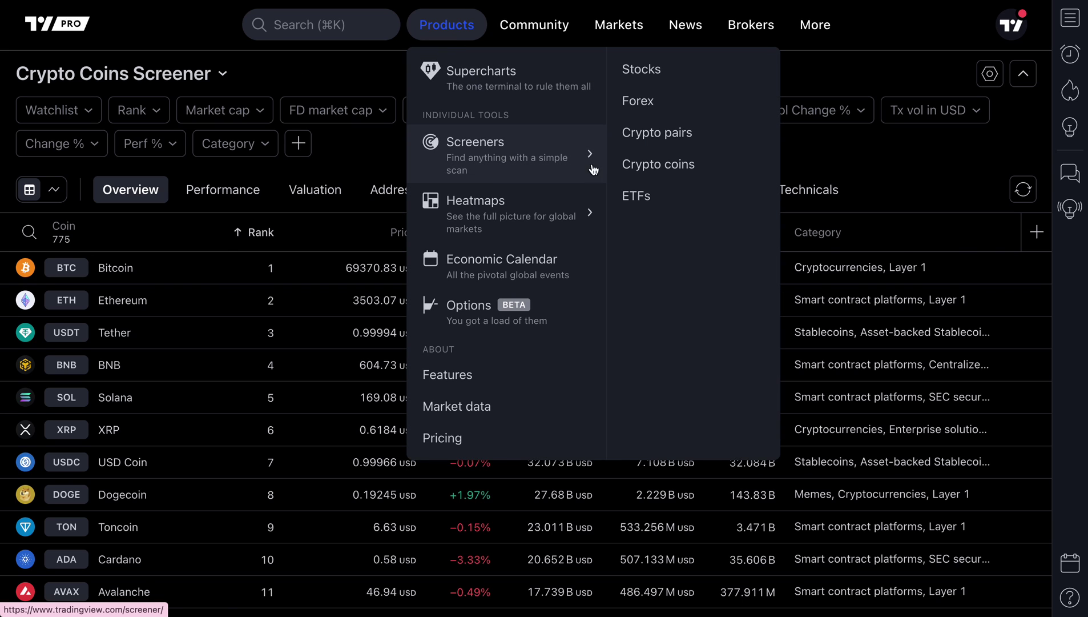
left_click(636, 195)
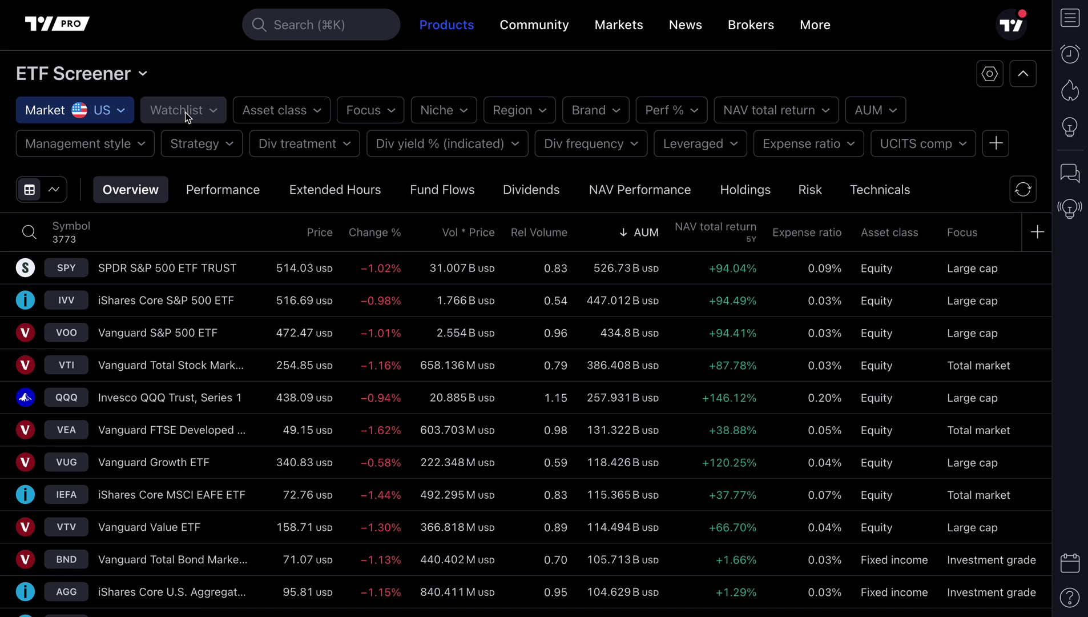
left_click(188, 116)
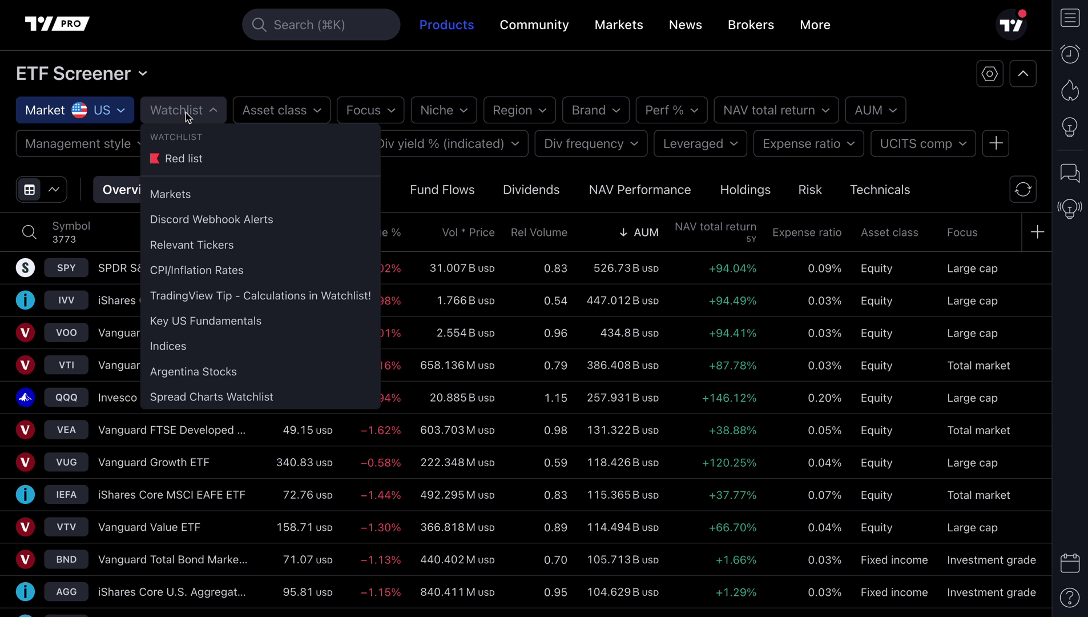
left_click(185, 113)
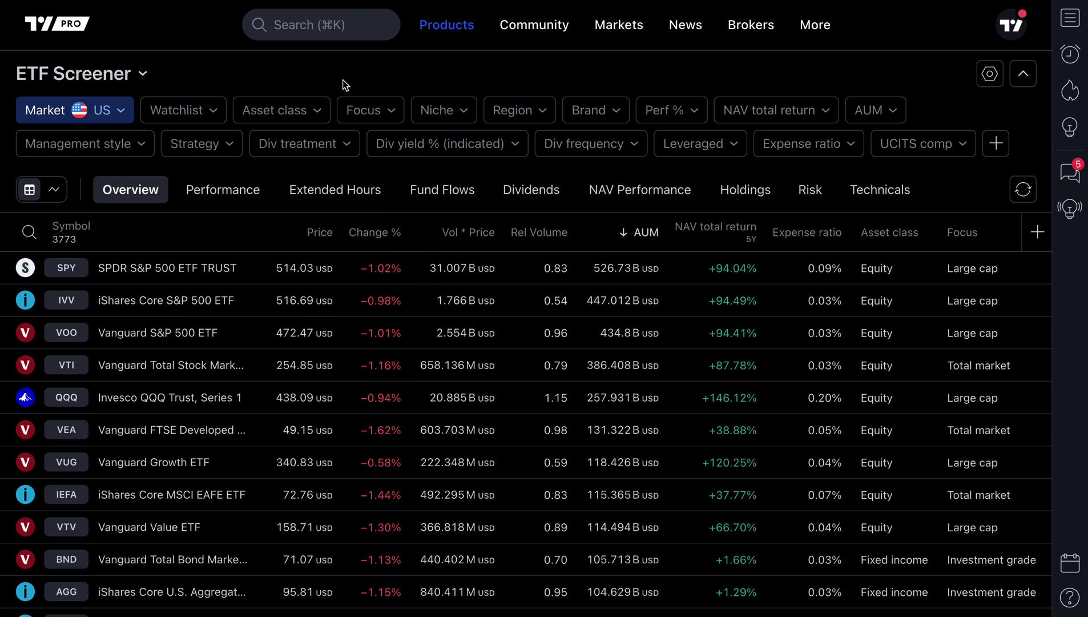
mouse_move(446, 44)
mouse_move(452, 141)
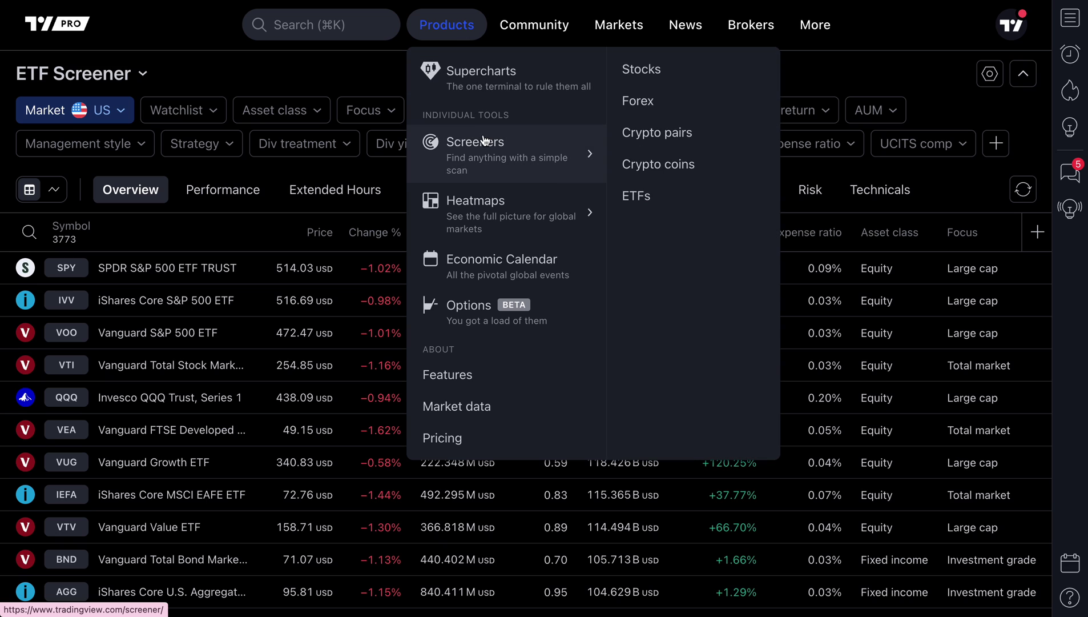
- Return to the Stock Screener and preview the saved watchlists in the side panel
left_click(646, 80)
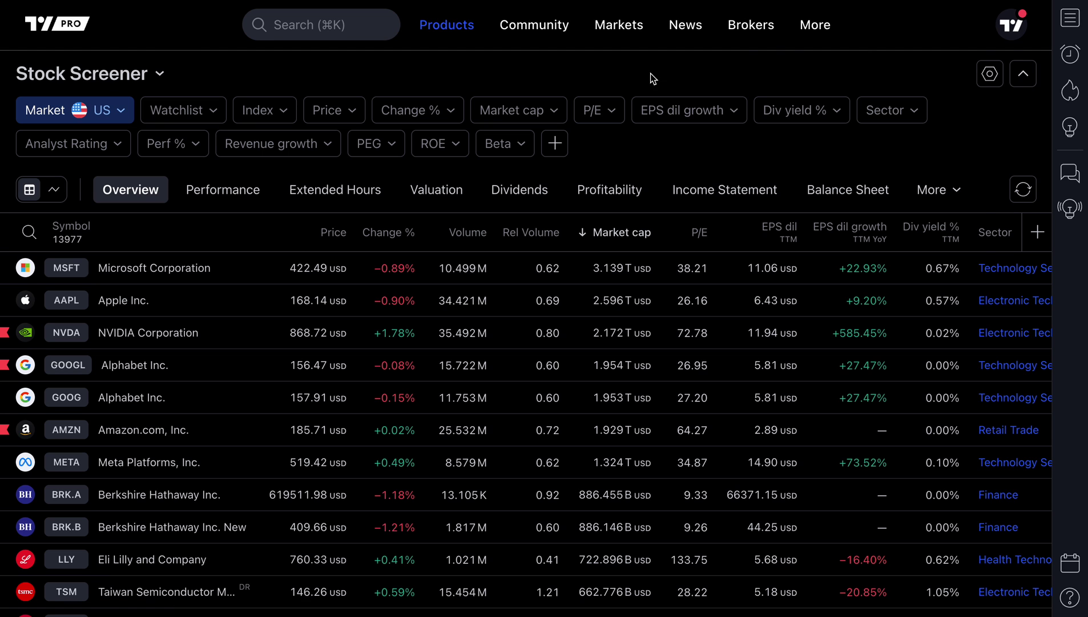
left_click(1066, 25)
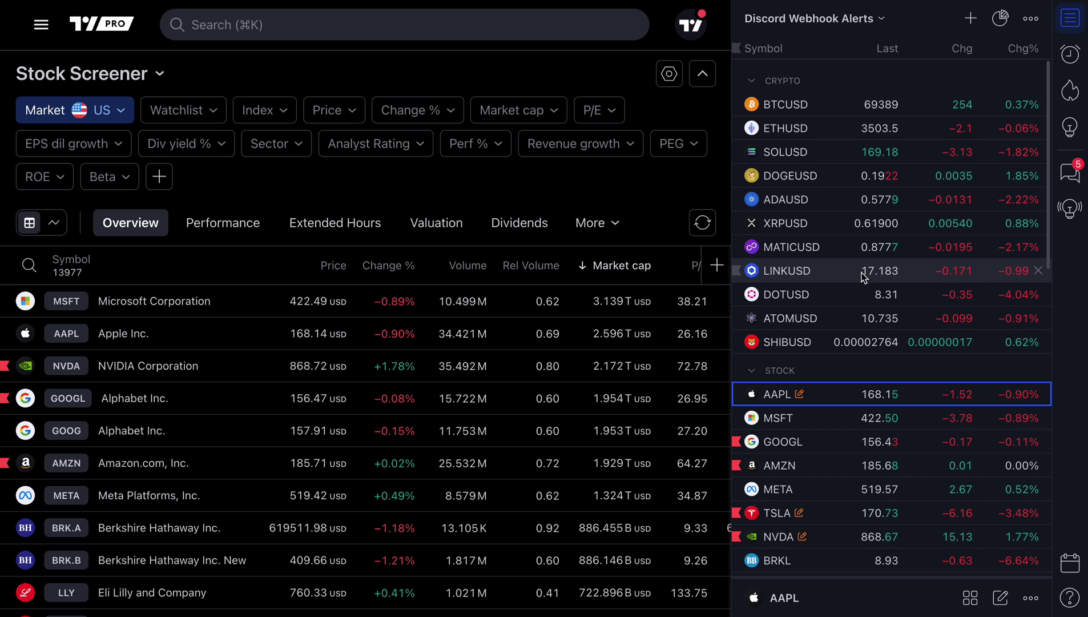
left_click(849, 19)
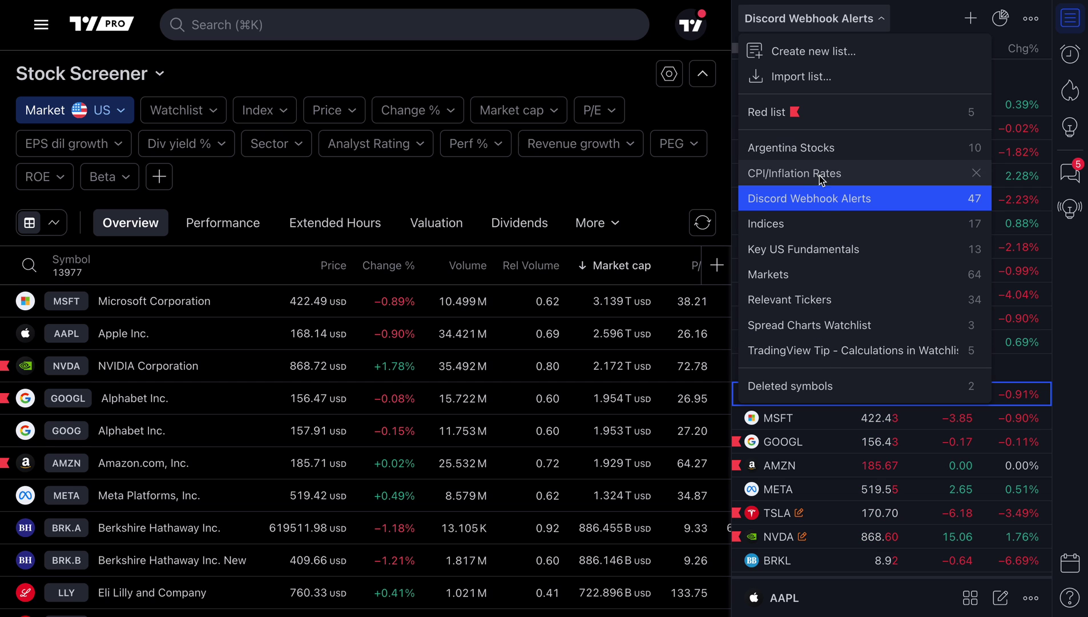
left_click(822, 19)
left_click(1074, 27)
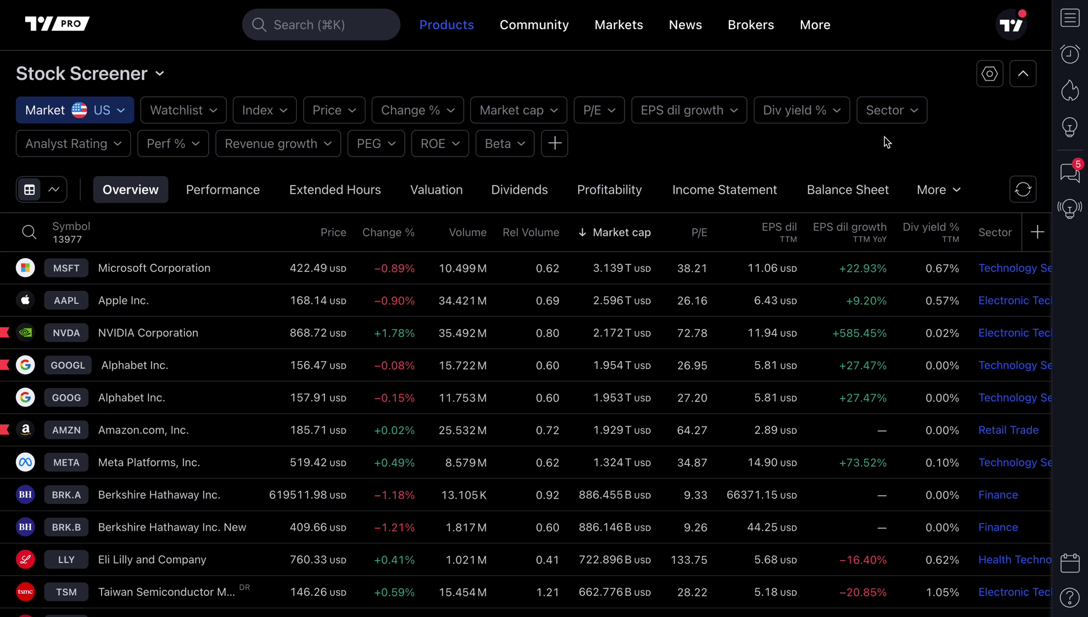
- Start a new watchlist in the panel, cancel it, and hide the panel
left_click(1069, 21)
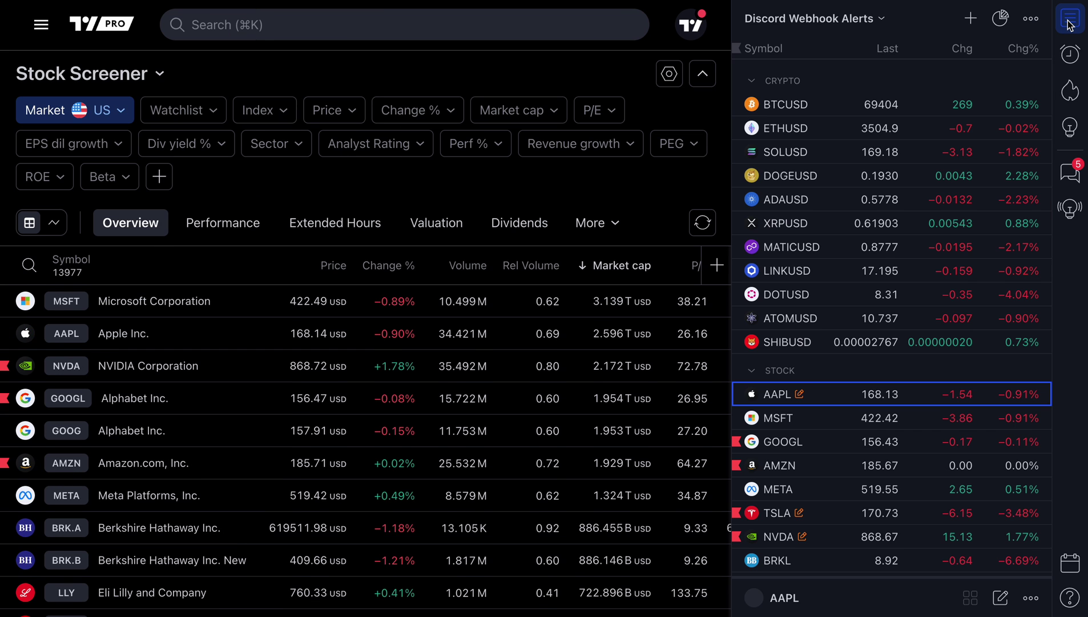
left_click(879, 23)
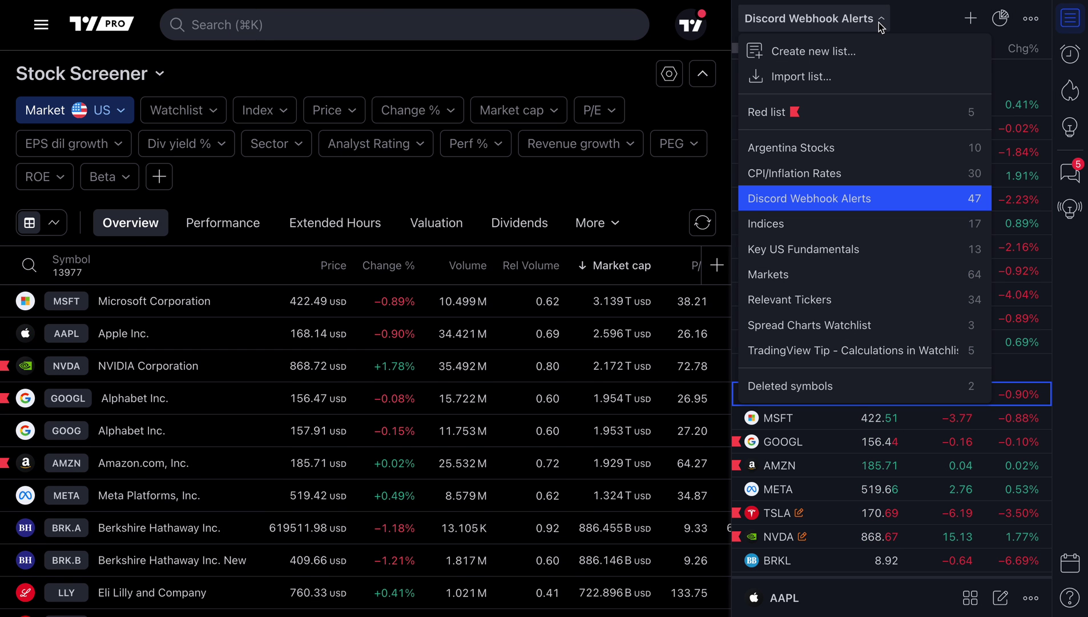
left_click(825, 52)
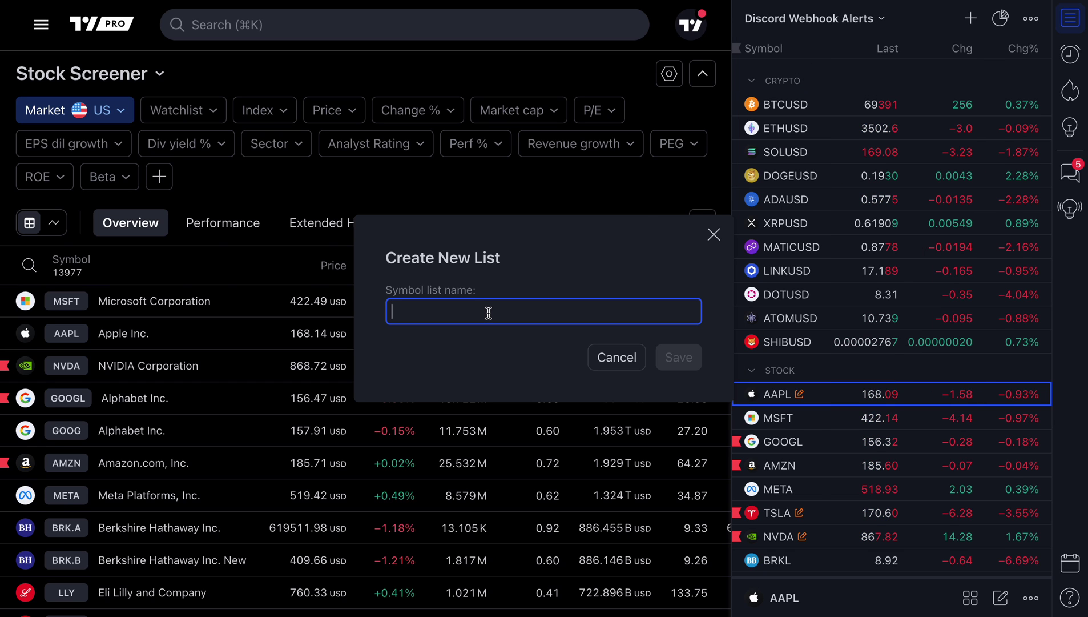
left_click(713, 234)
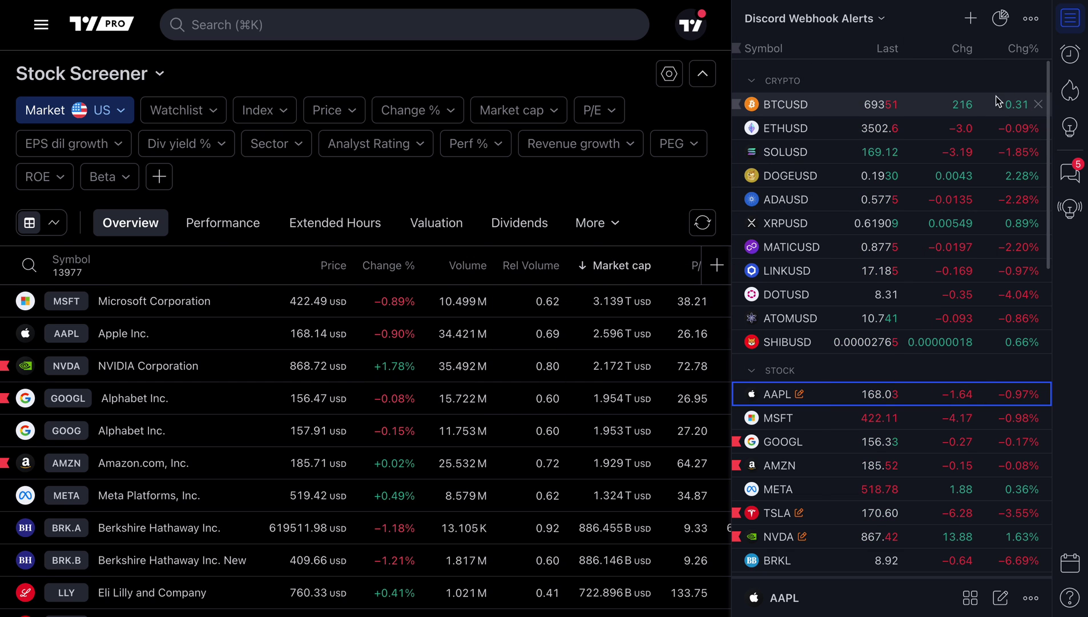
left_click(1071, 18)
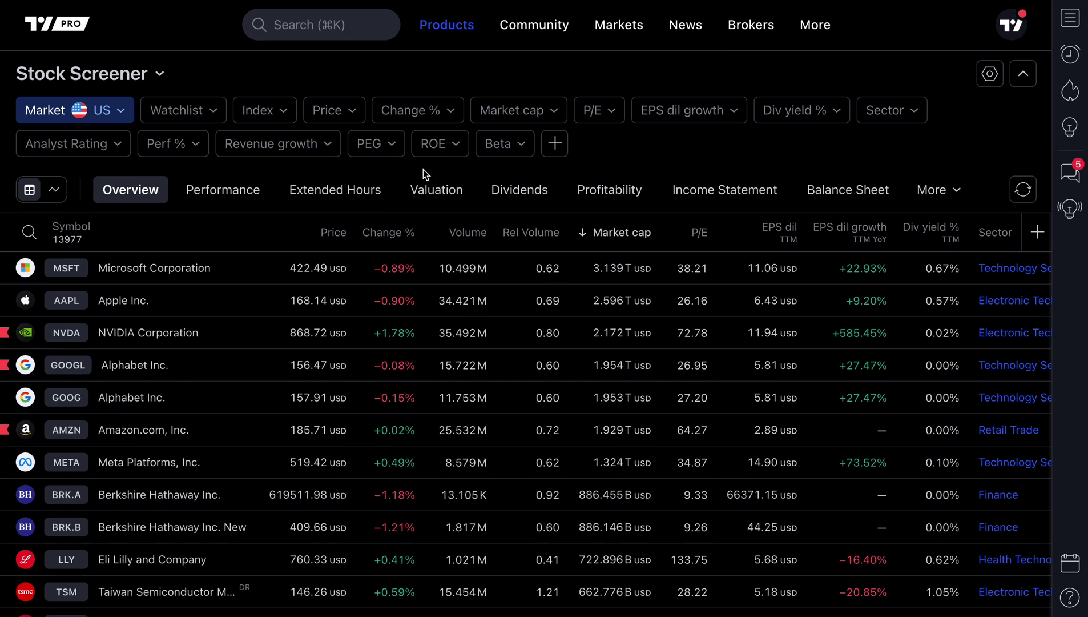
- Set the Stock Screener's watchlist filter to Markets, keeping it selected
left_click(202, 116)
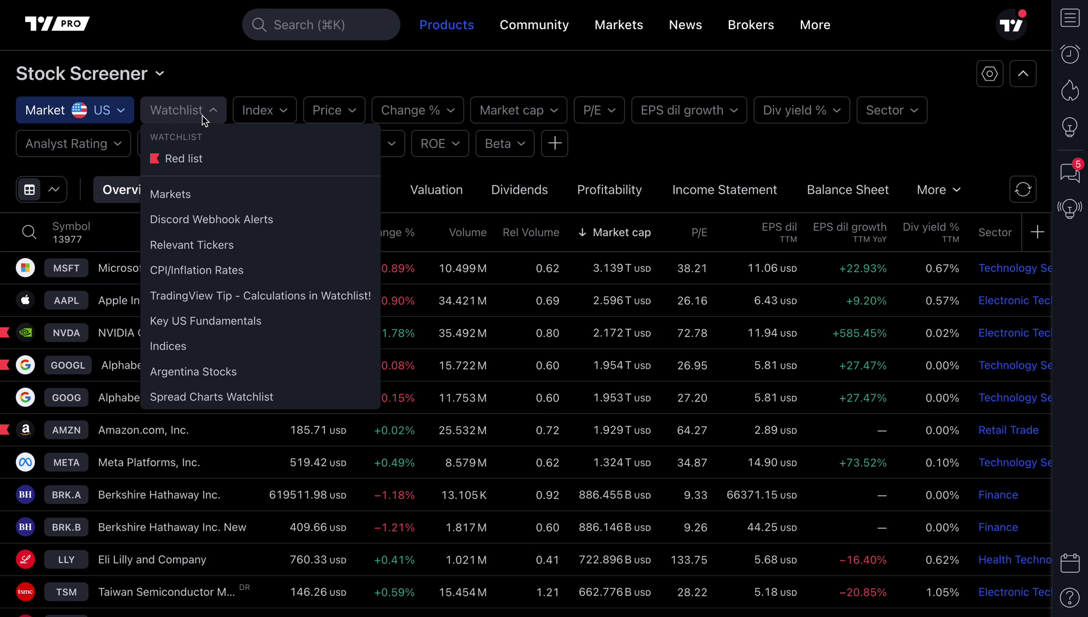
left_click(205, 193)
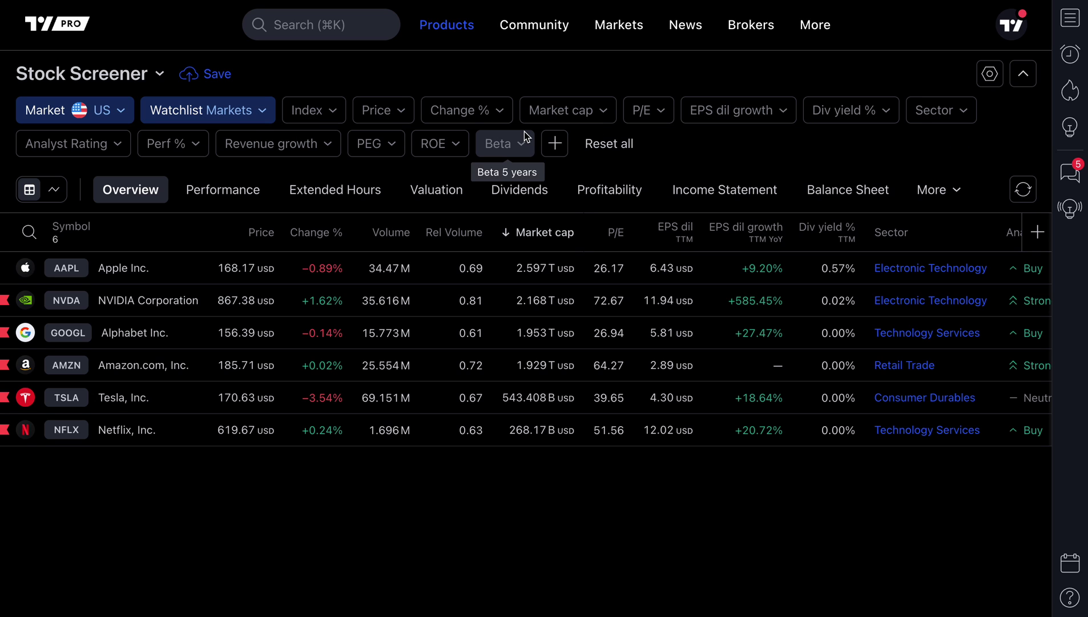
left_click(225, 115)
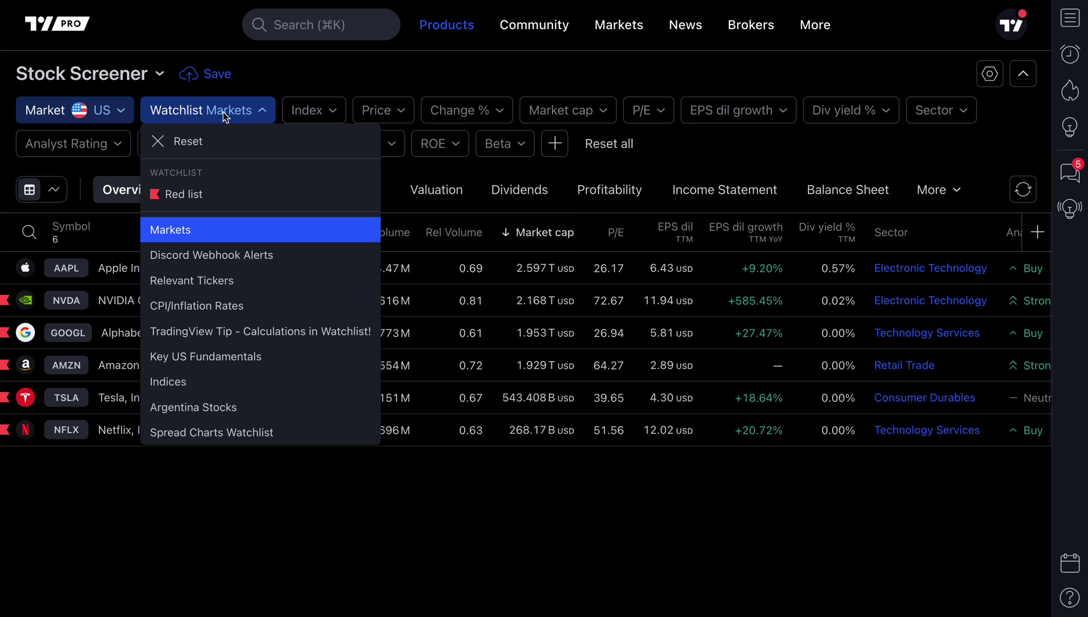
left_click(184, 231)
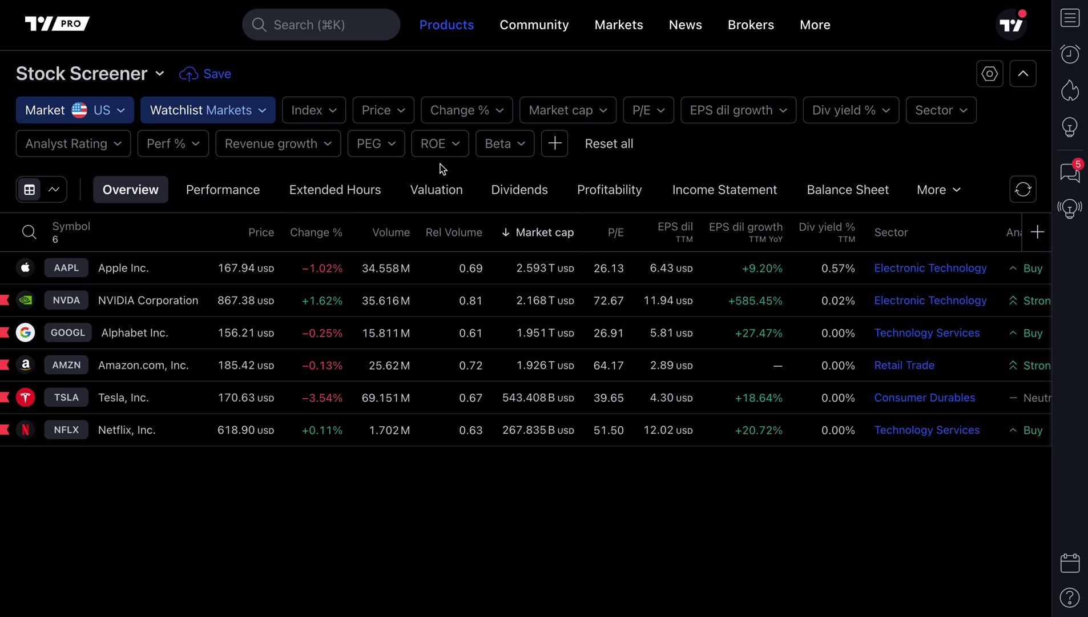
- Filter for Change below 0% and market cap above 200 B USD, then open the watchlist panel
left_click(487, 115)
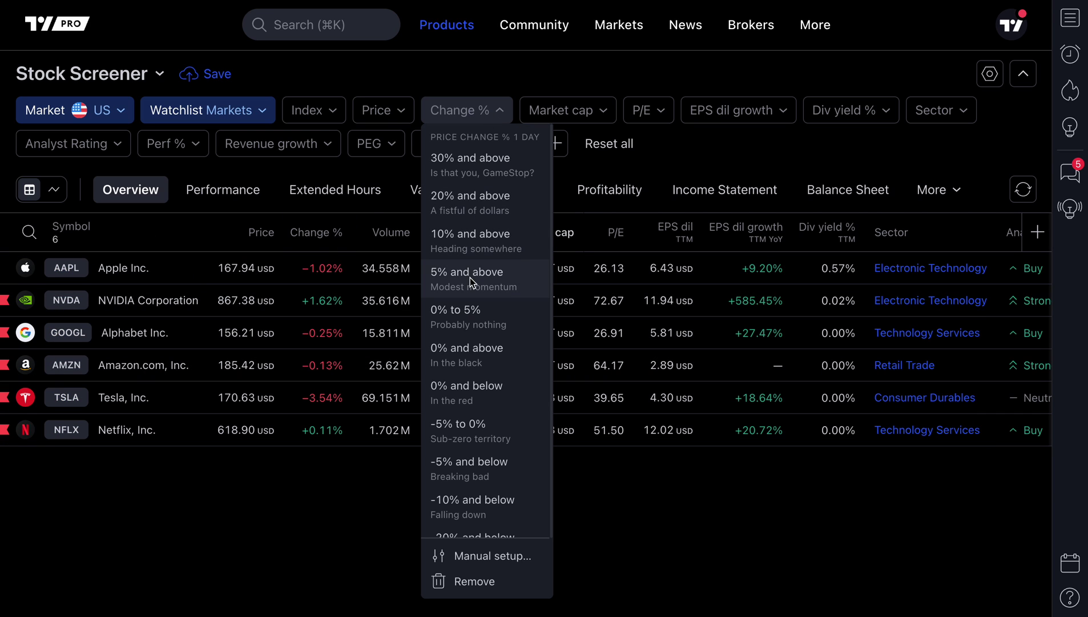
left_click(455, 395)
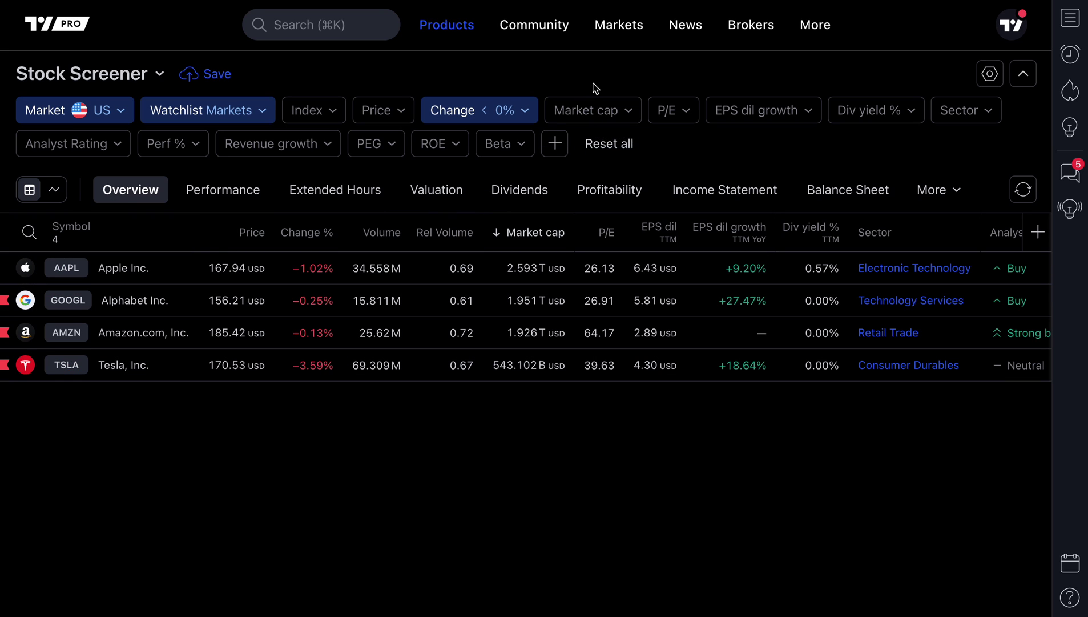
left_click(586, 120)
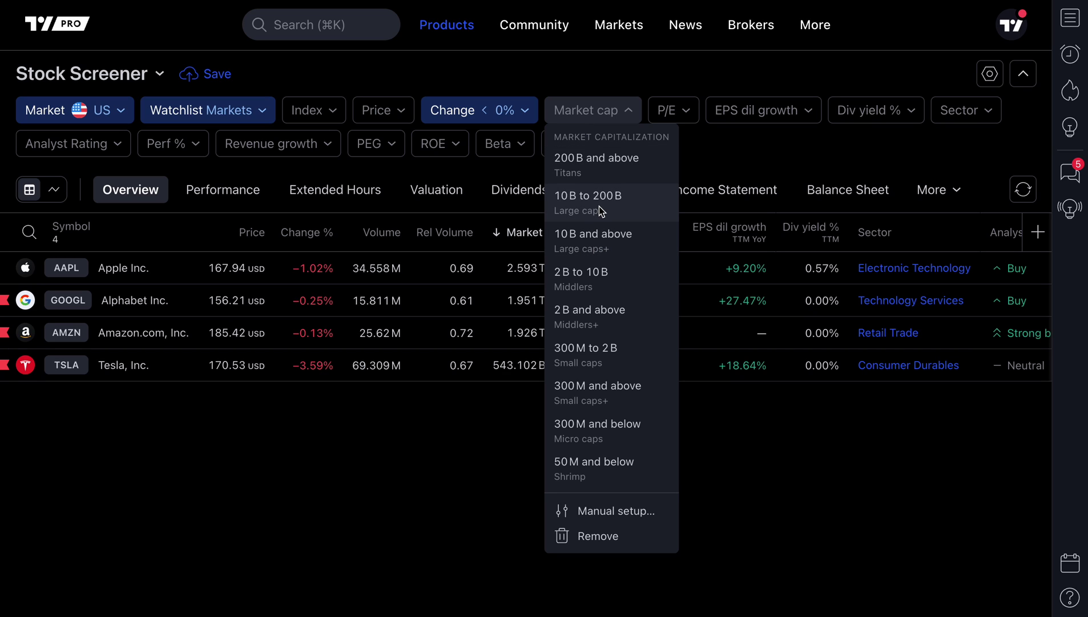
left_click(600, 170)
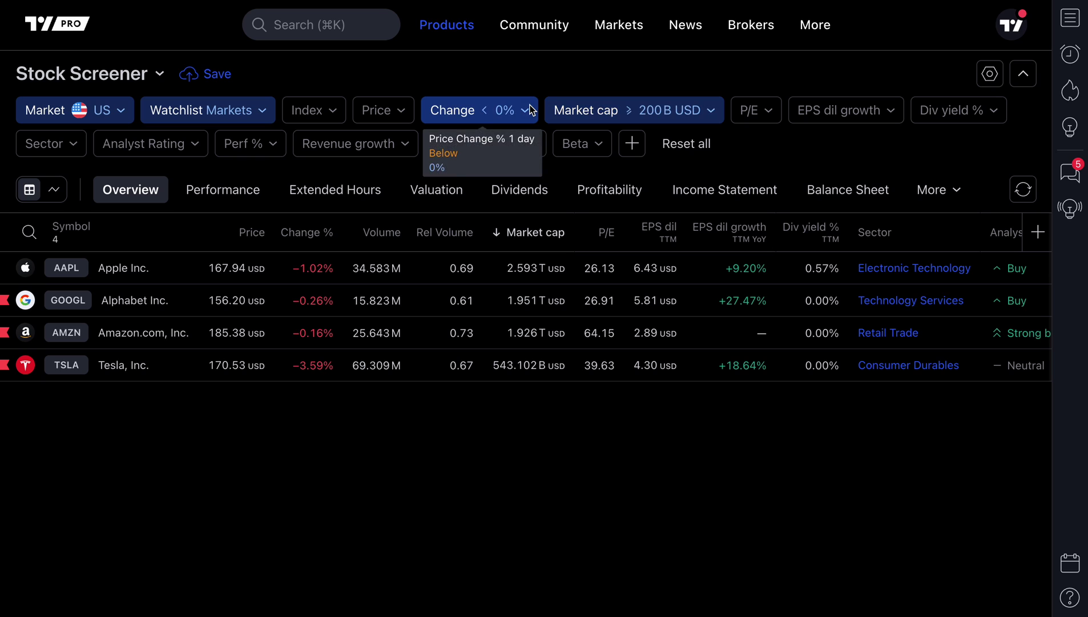
left_click(1074, 29)
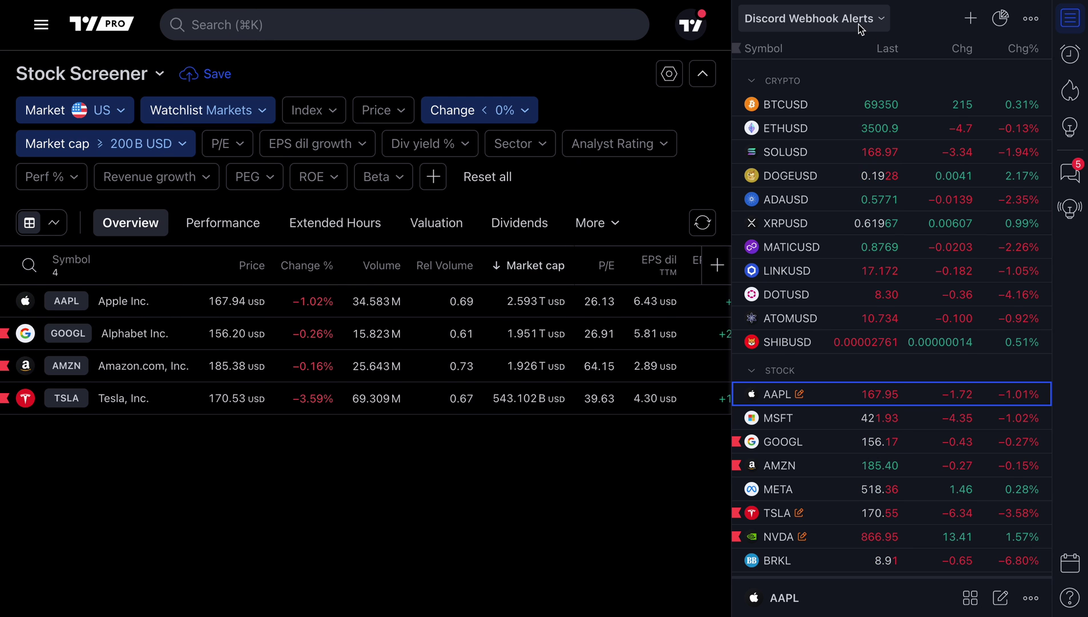
- Show Markets in the watchlist panel, close it, and switch the screener filter to Red list
left_click(868, 18)
left_click(829, 272)
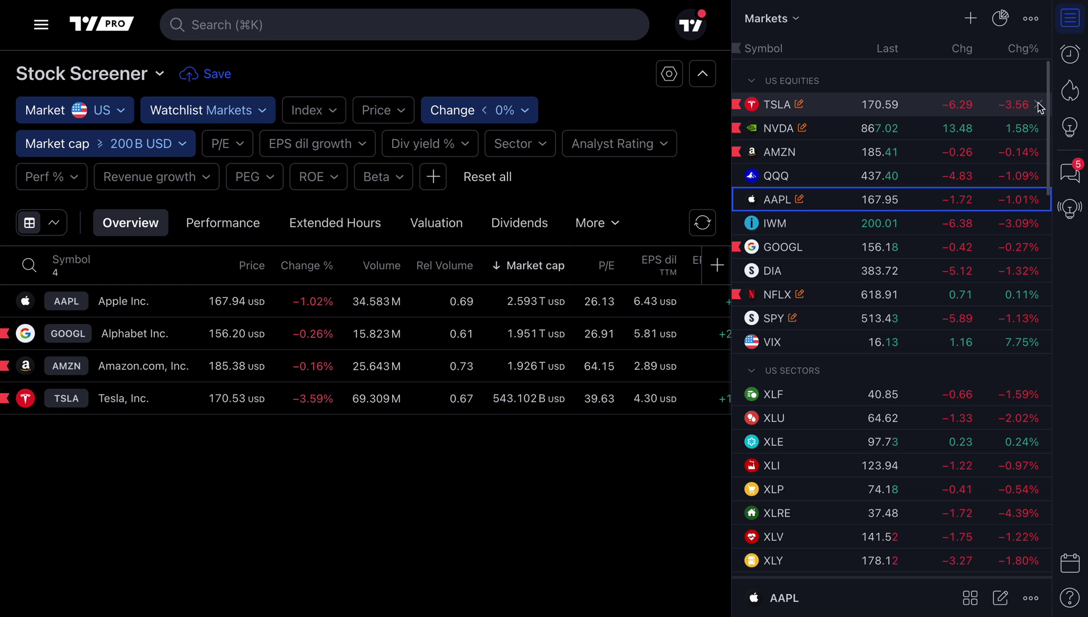
left_click(1070, 18)
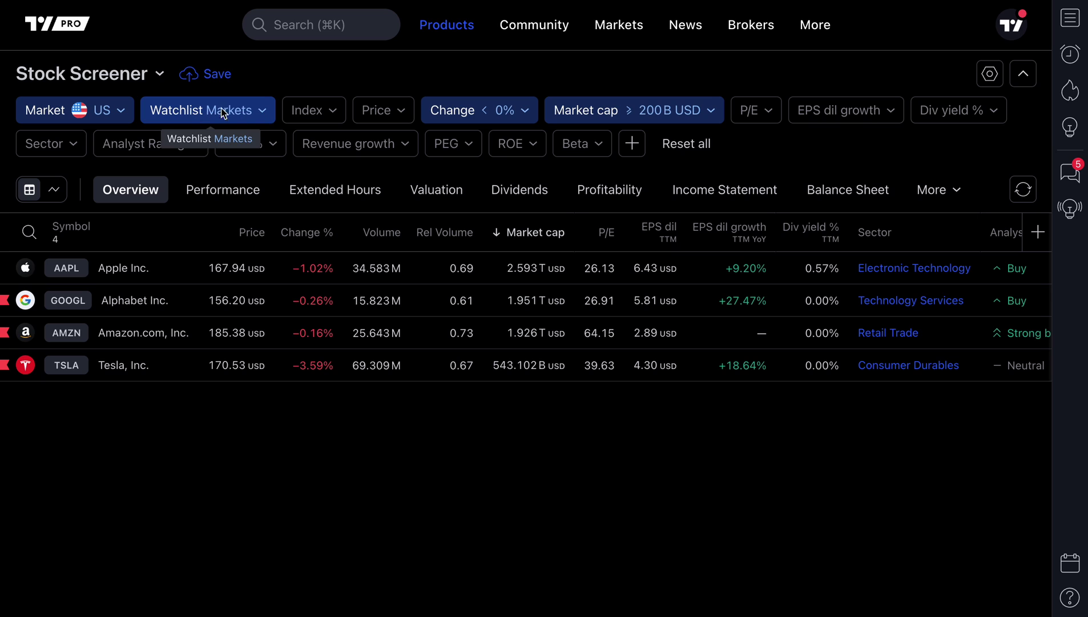
left_click(241, 109)
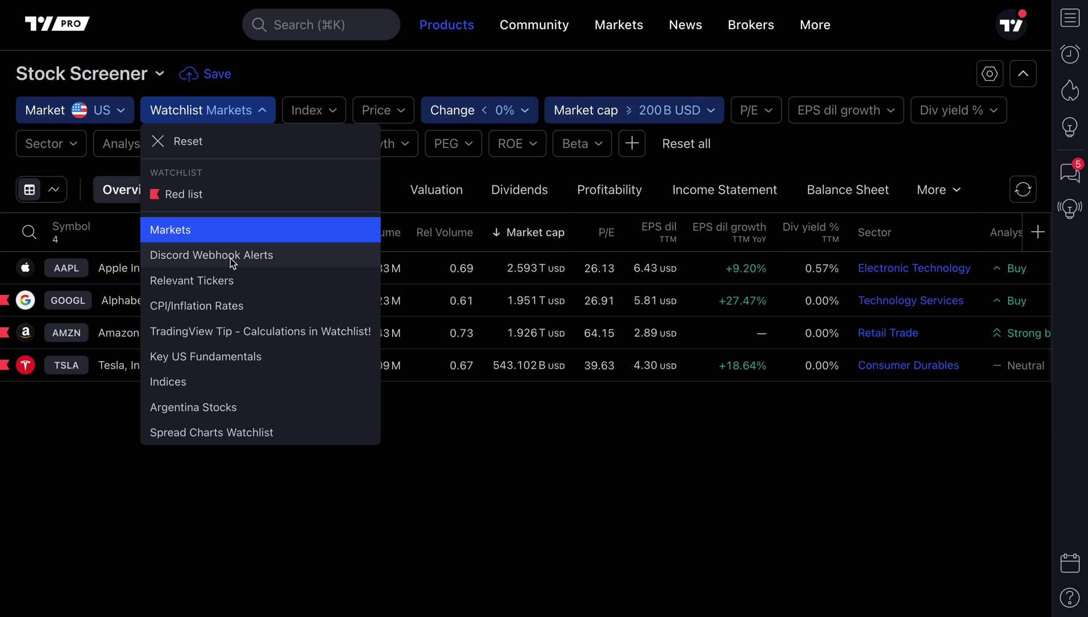
left_click(202, 200)
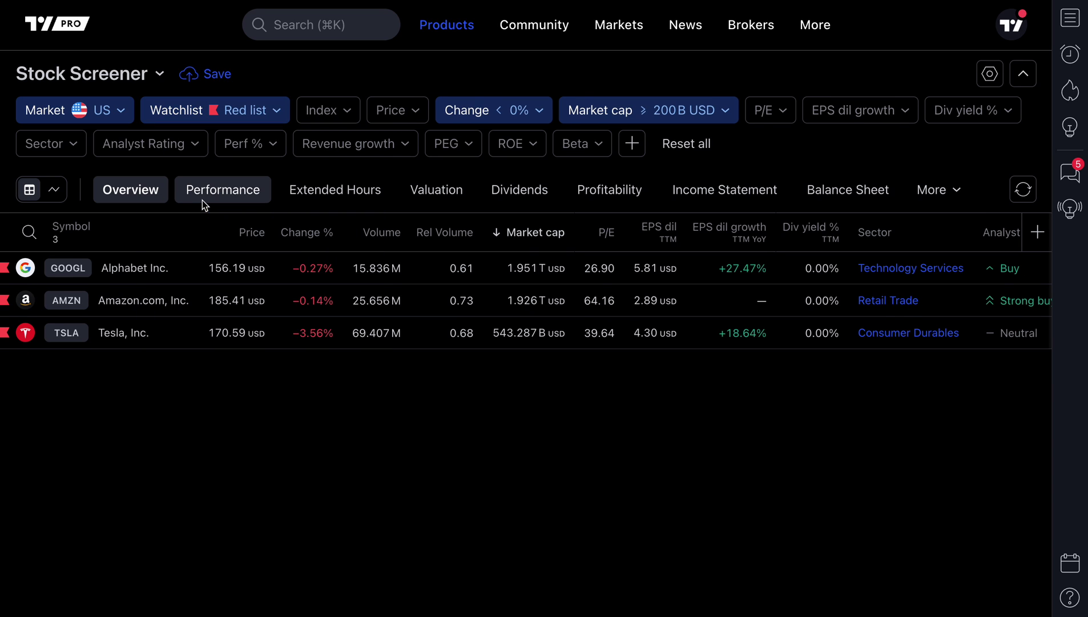
left_click(242, 114)
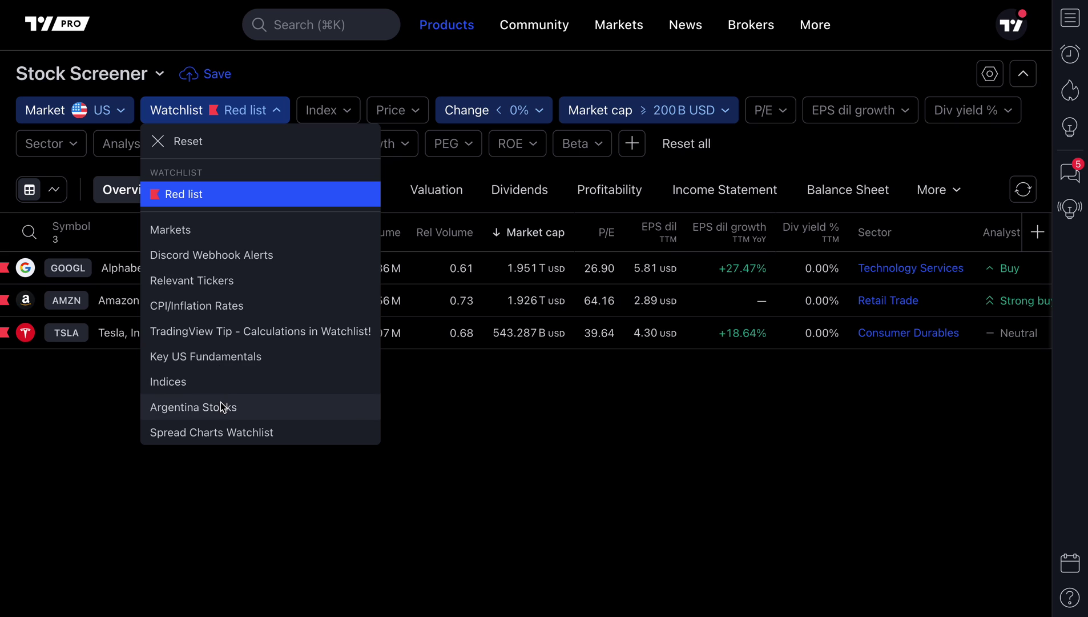
- In the Markets watchlist panel, flag NVDA blue and QQQ purple
left_click(1073, 26)
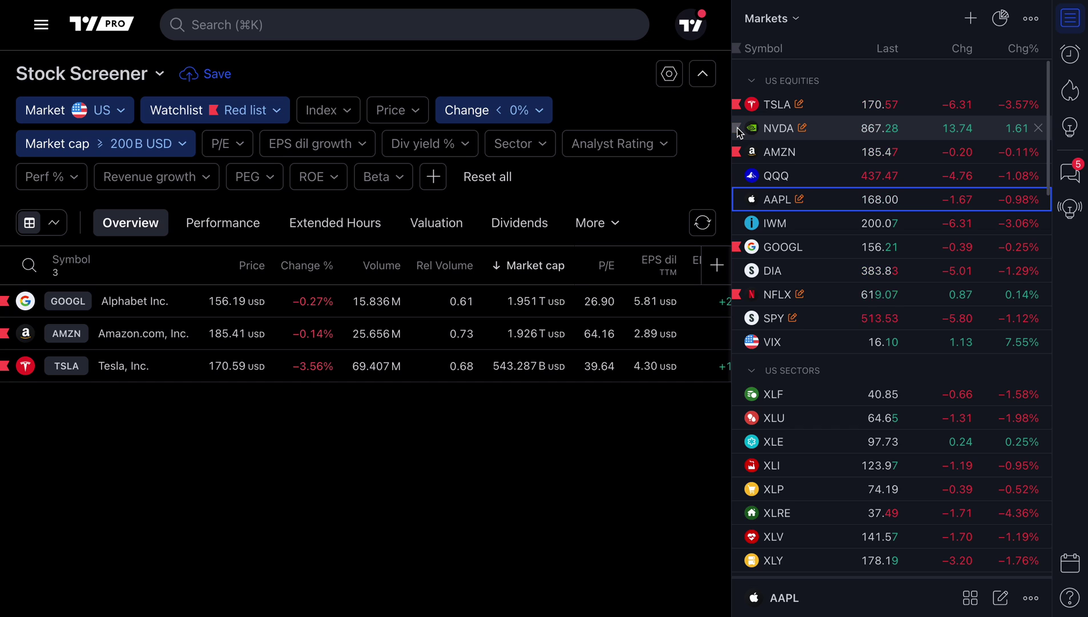
mouse_move(737, 128)
left_click(780, 128)
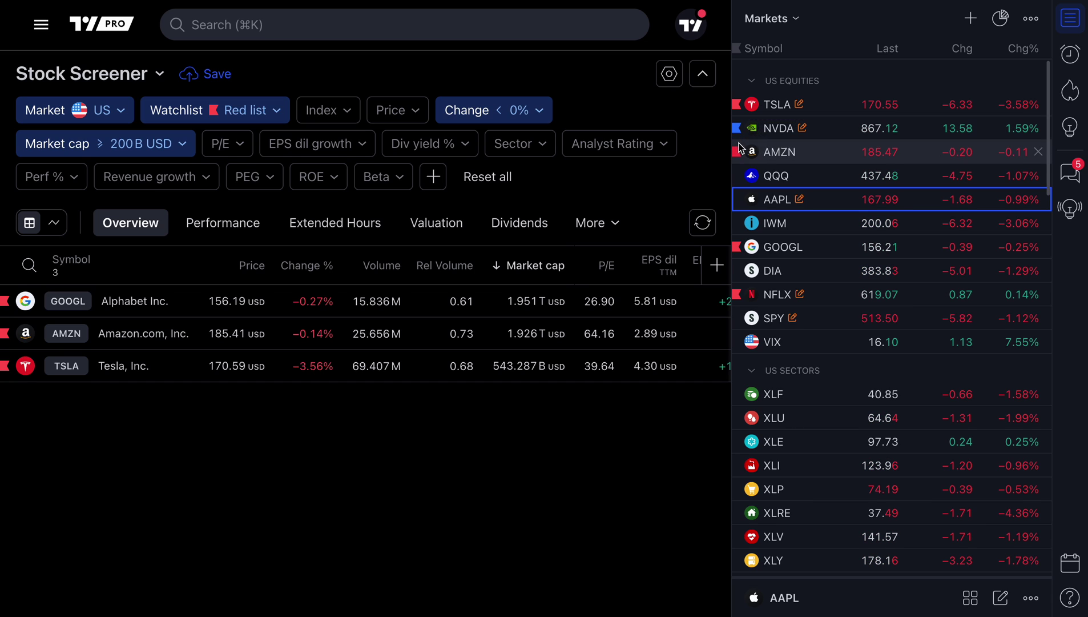
mouse_move(738, 178)
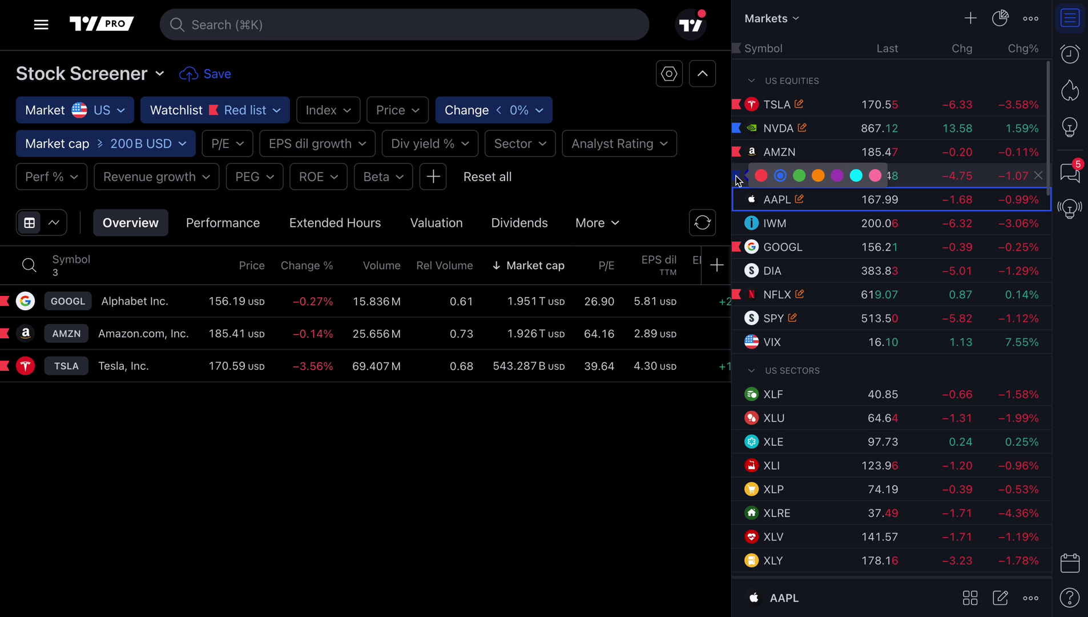
left_click(836, 176)
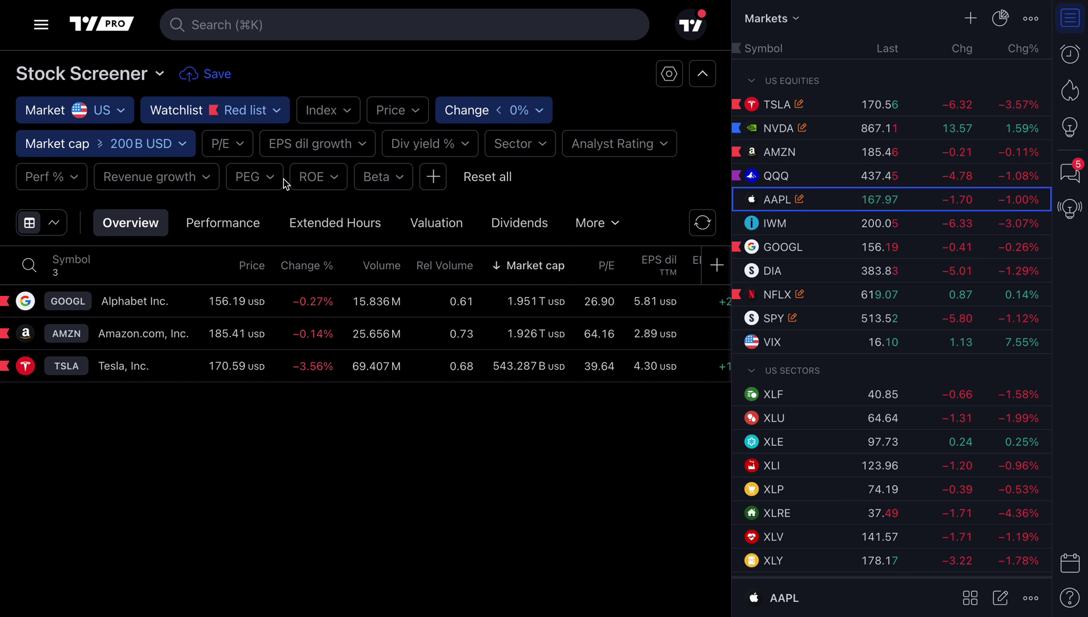
left_click(278, 111)
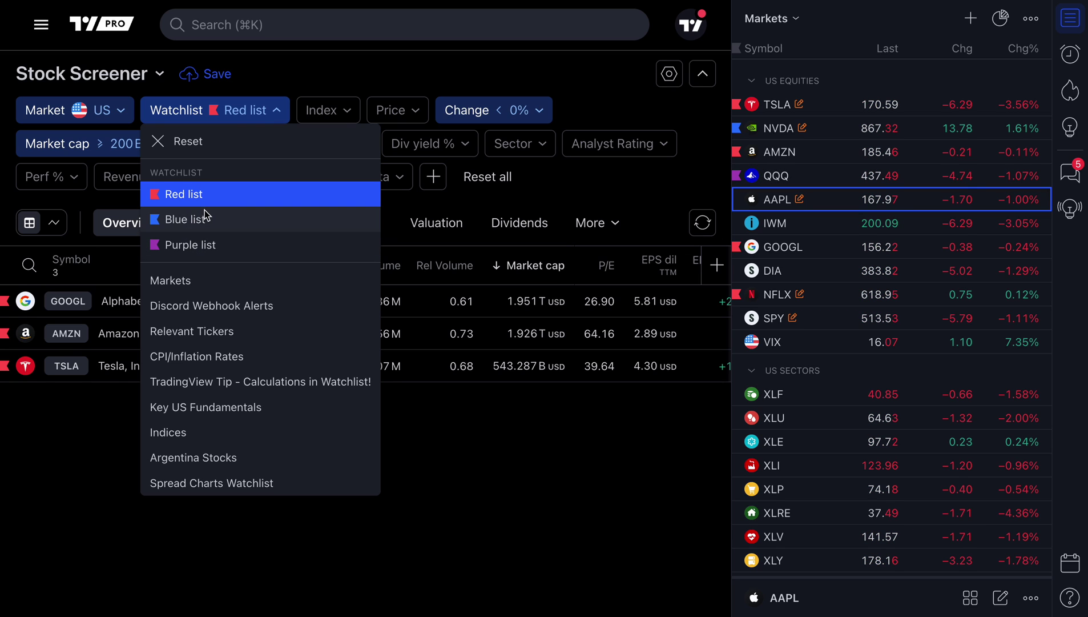
- Reselect Markets as the watchlist filter, restoring Apple, Alphabet, Amazon and Tesla
left_click(285, 110)
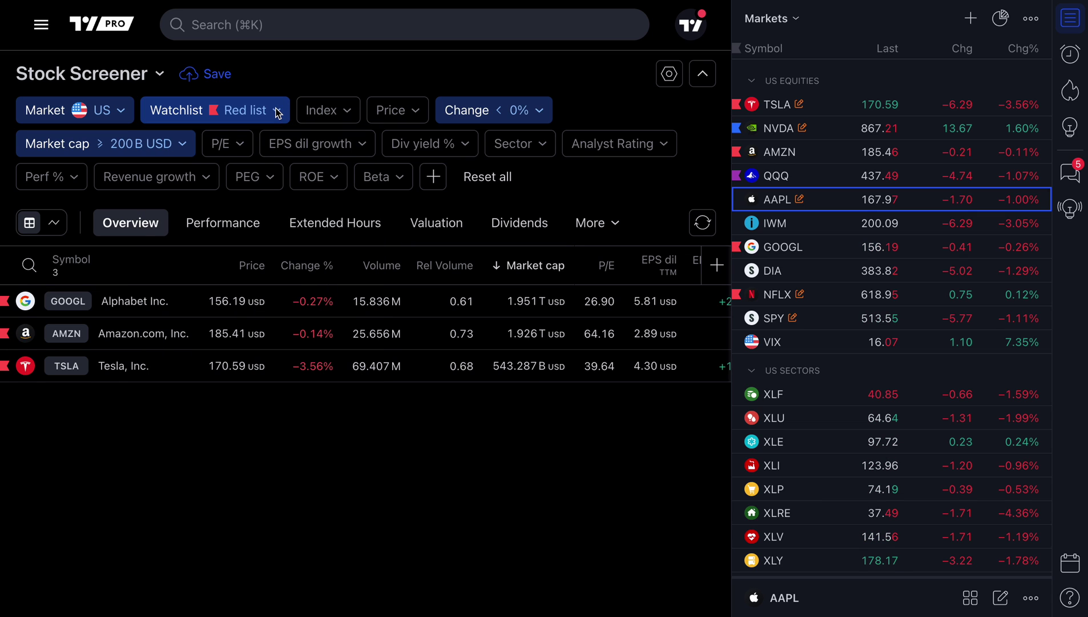
left_click(288, 111)
left_click(243, 280)
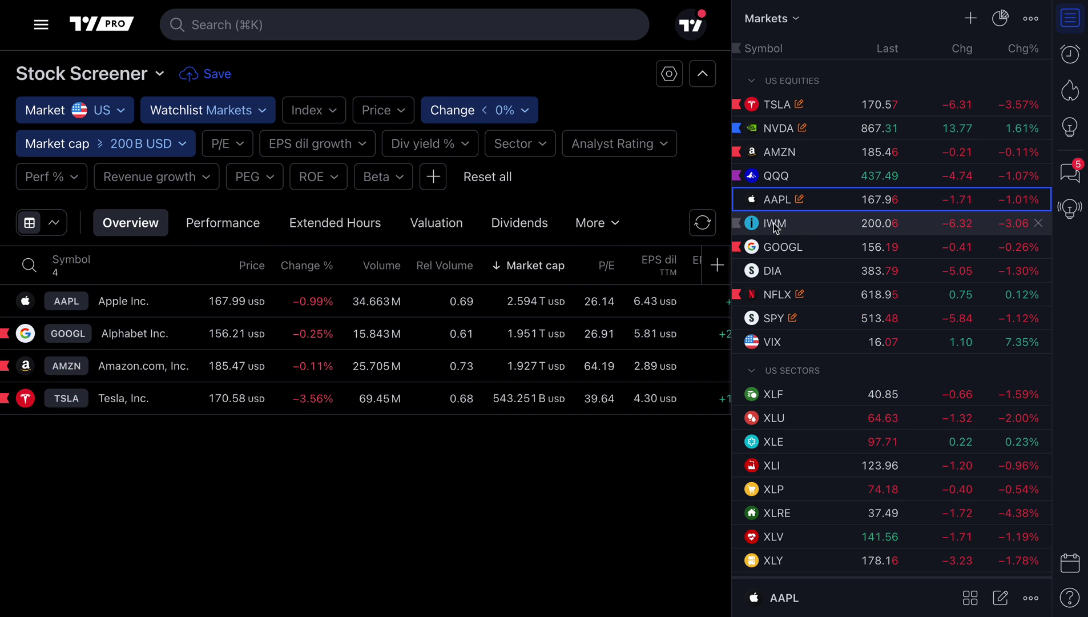
scroll(845, 391, "down", 6)
scroll(845, 394, "down", 12)
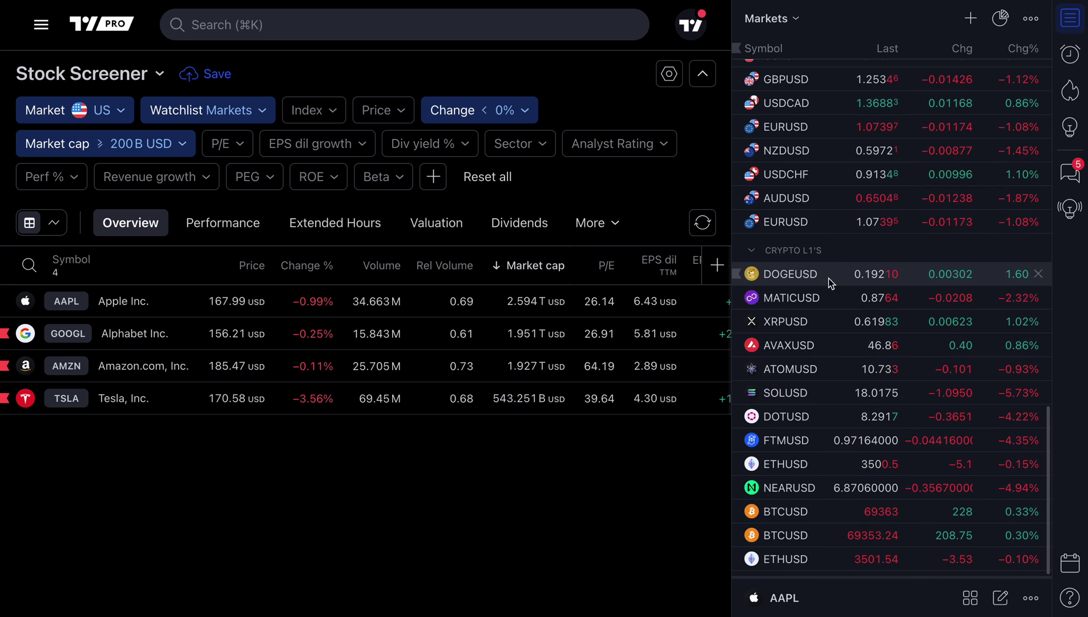
- Scroll through the Markets watchlist sections, then close the side panel
scroll(827, 471, "up", 5)
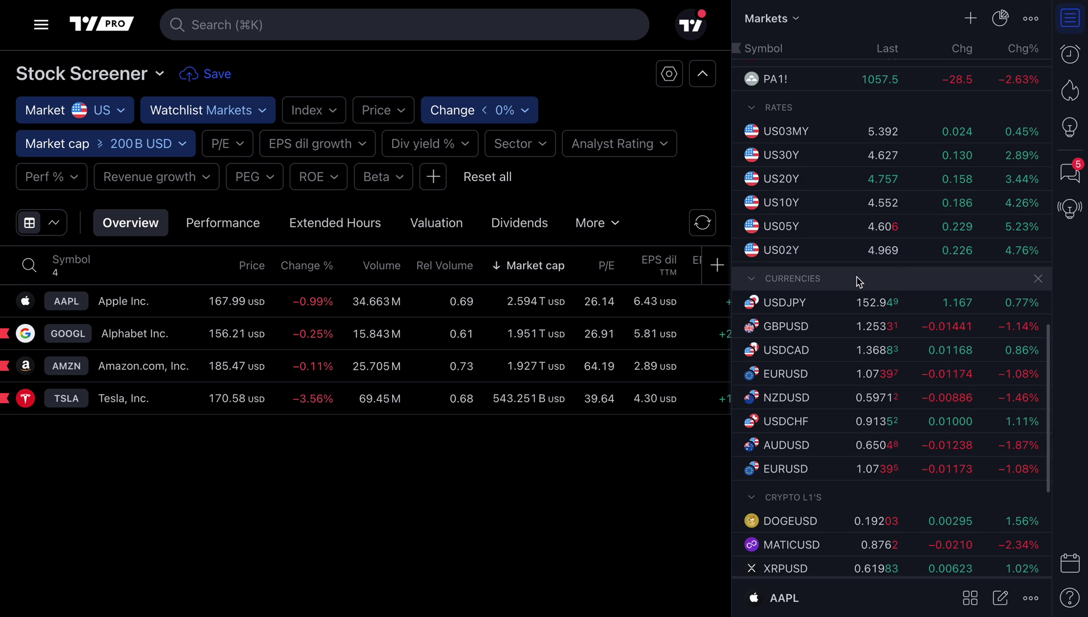
scroll(856, 279, "up", 6)
scroll(856, 280, "up", 8)
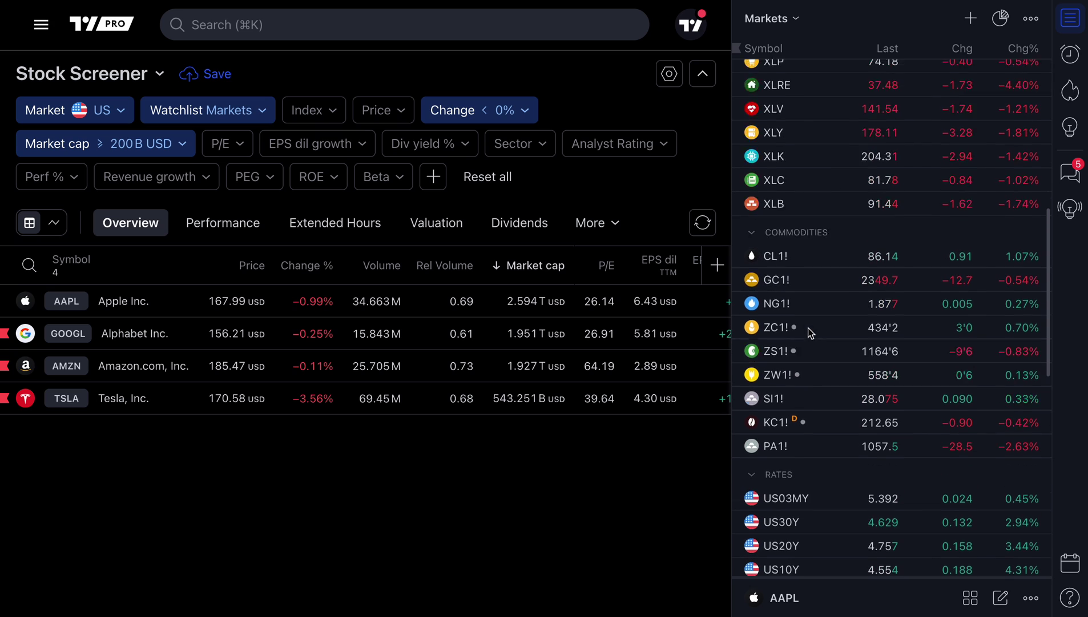
scroll(811, 264, "down", 15)
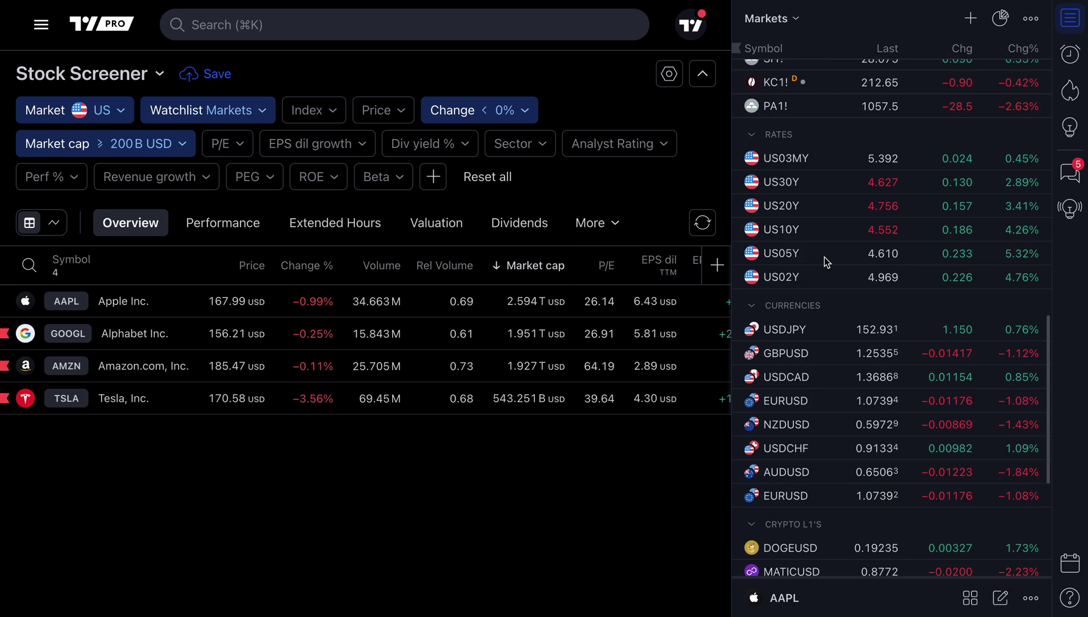
scroll(824, 257, "up", 15)
left_click(1068, 21)
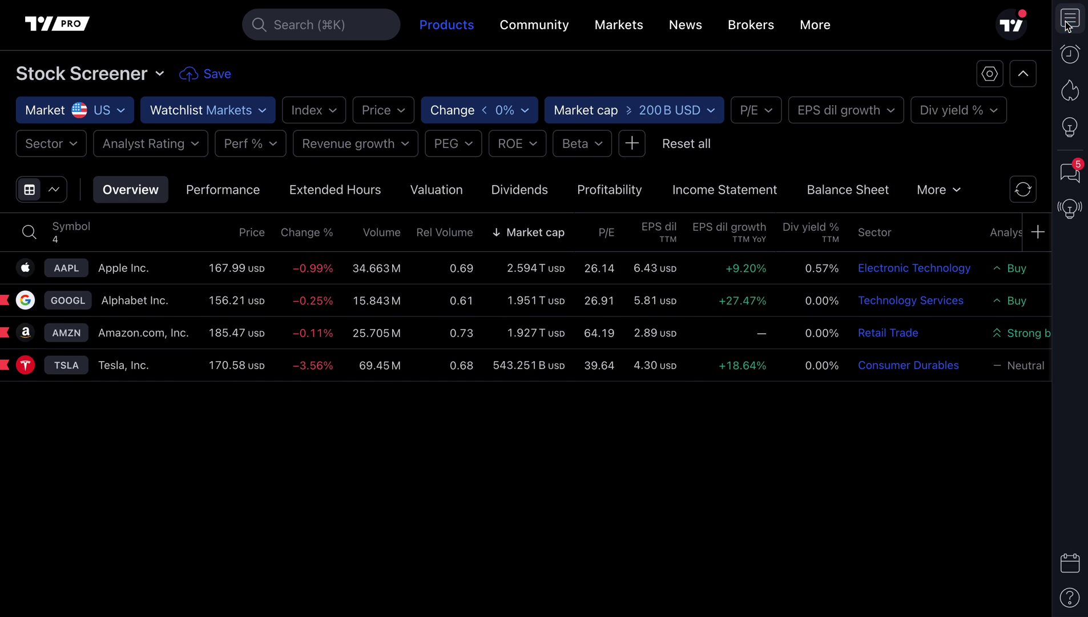
- Go to the ETF Screener via Products > Screeners, confirming the Leave site prompt
mouse_move(456, 37)
mouse_move(494, 140)
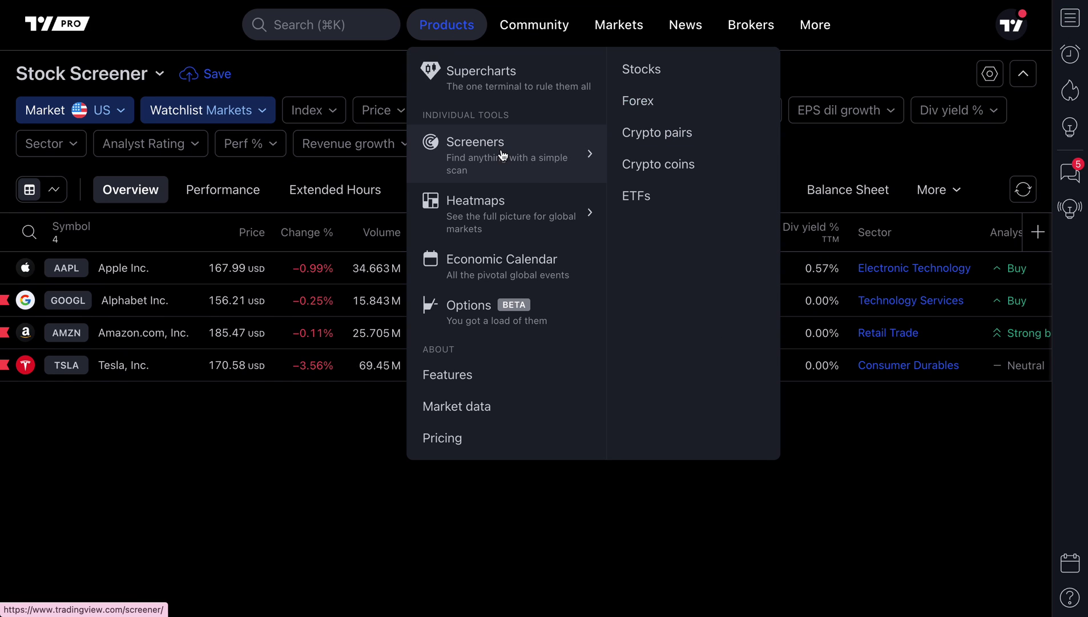
left_click(651, 193)
left_click(588, 185)
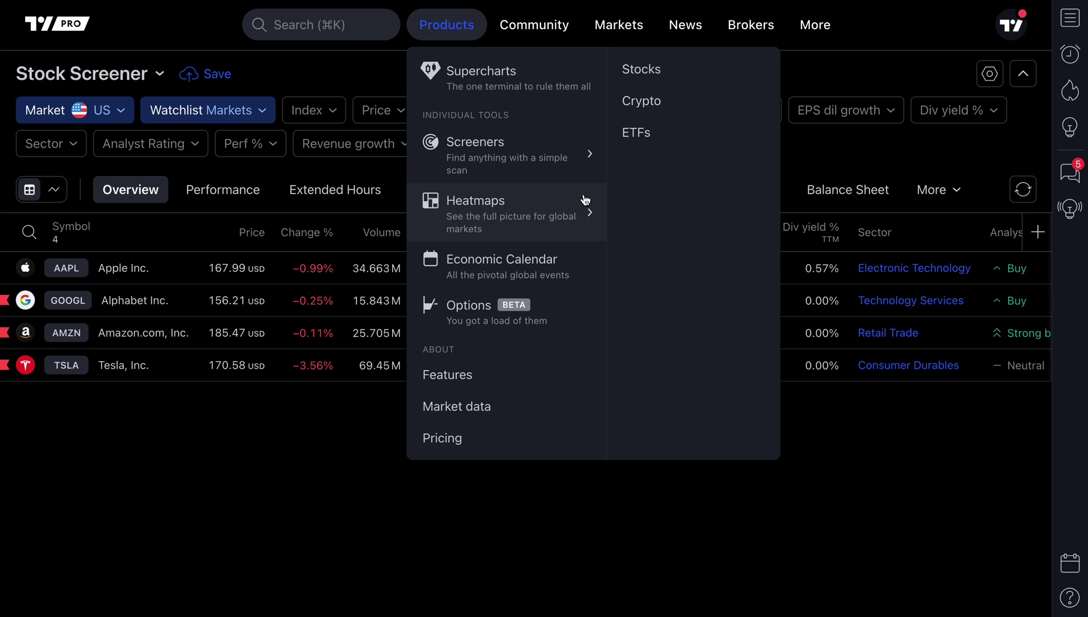
left_click(205, 114)
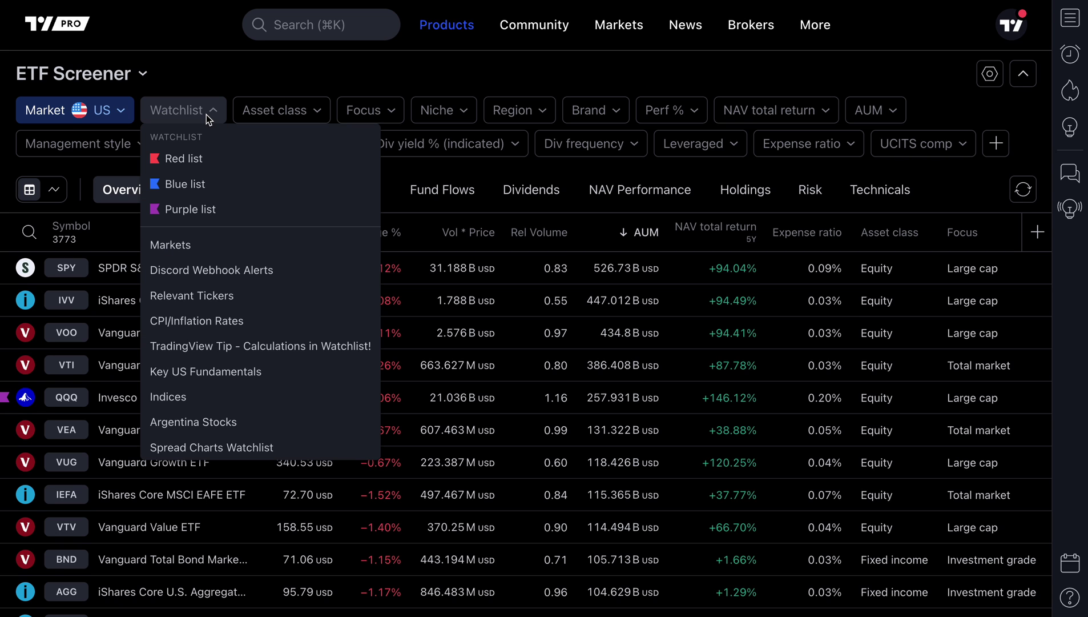
- Filter the ETFs to the Markets watchlist (15 ETFs) and open the watchlist panel
left_click(202, 249)
scroll(200, 423, "down", 5)
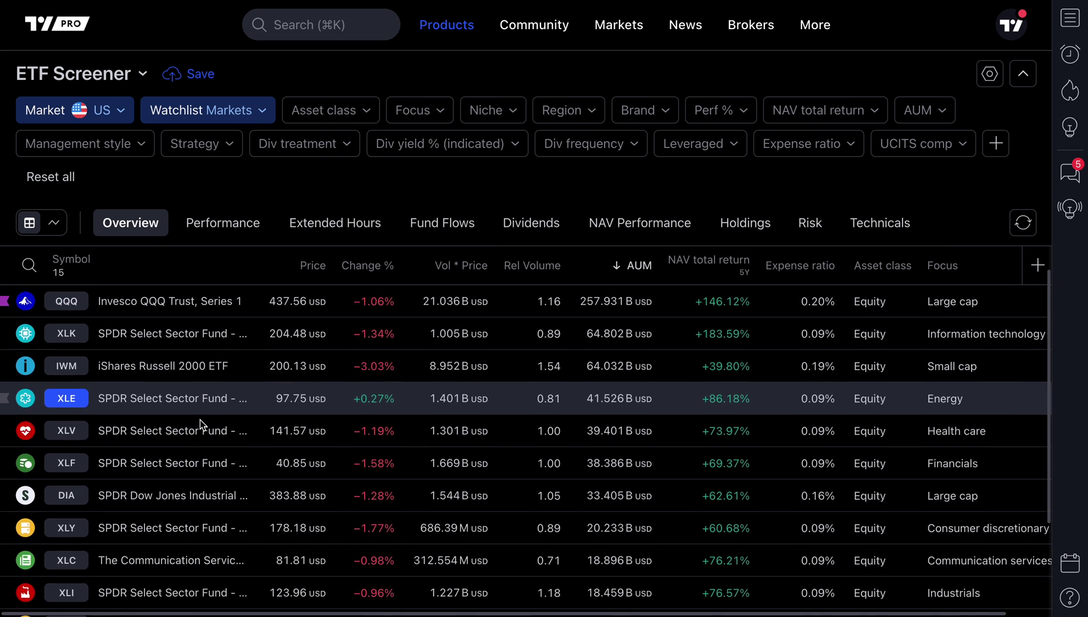
scroll(200, 420, "up", 5)
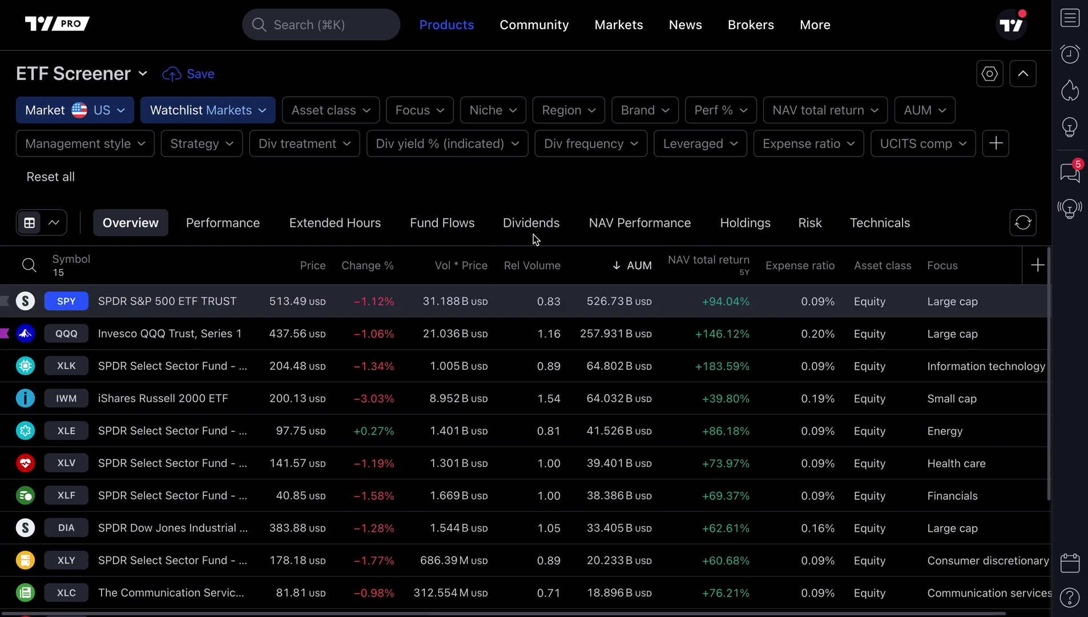
left_click(1084, 21)
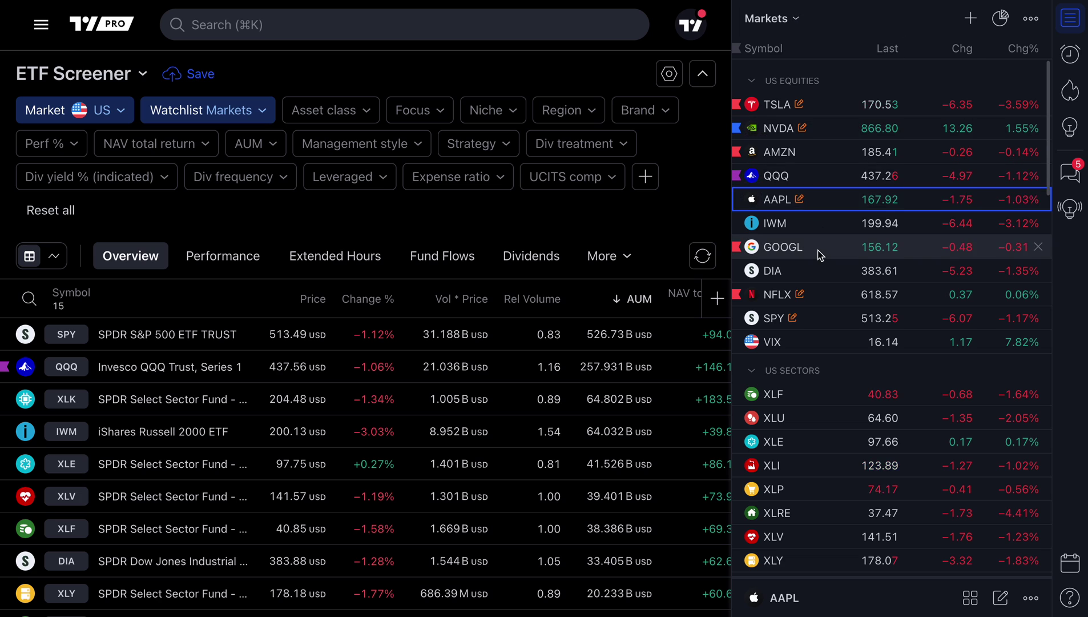
- Scroll the watchlist panel, then close it so the ETF Screener fills the width
scroll(813, 240, "down", 5)
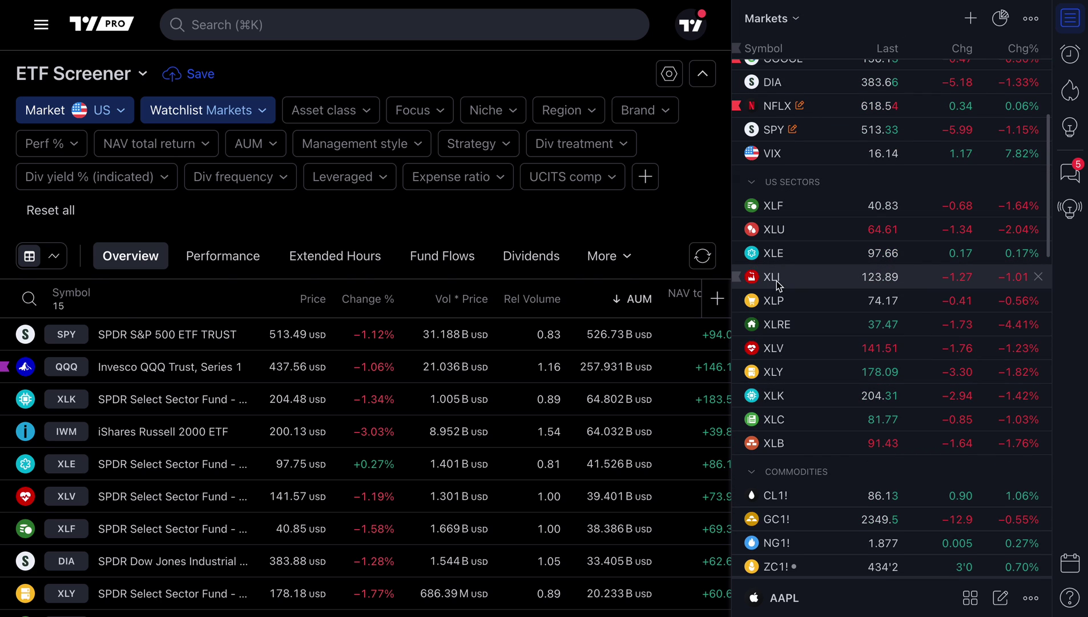
left_click(1070, 21)
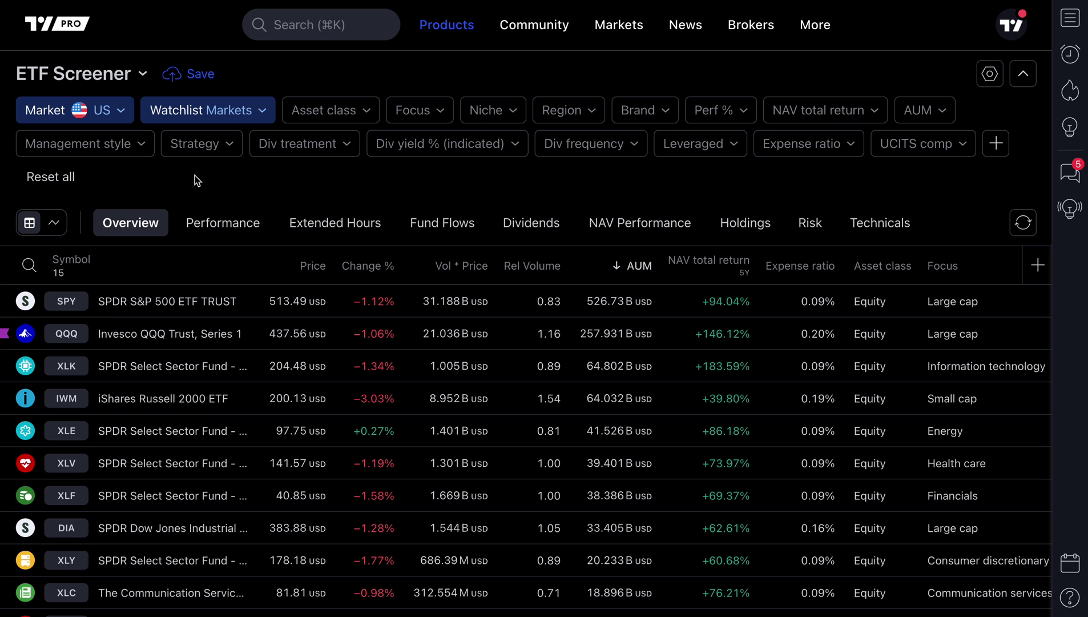
- Confirm the watchlist filter stays on Markets and reopen the watchlist side panel
mouse_move(447, 25)
mouse_move(501, 151)
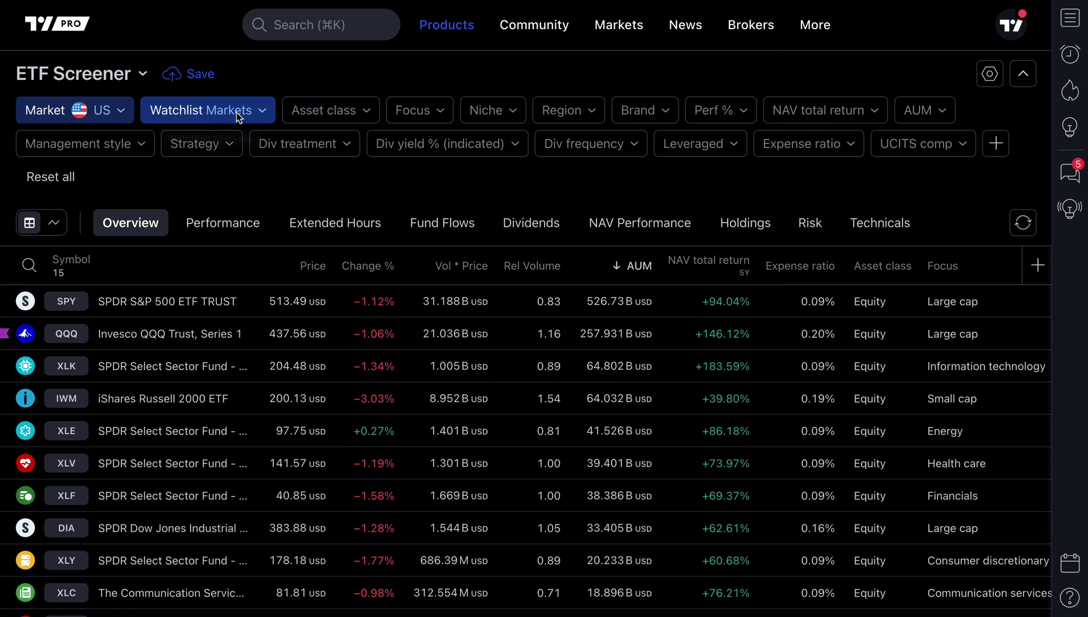
left_click(237, 113)
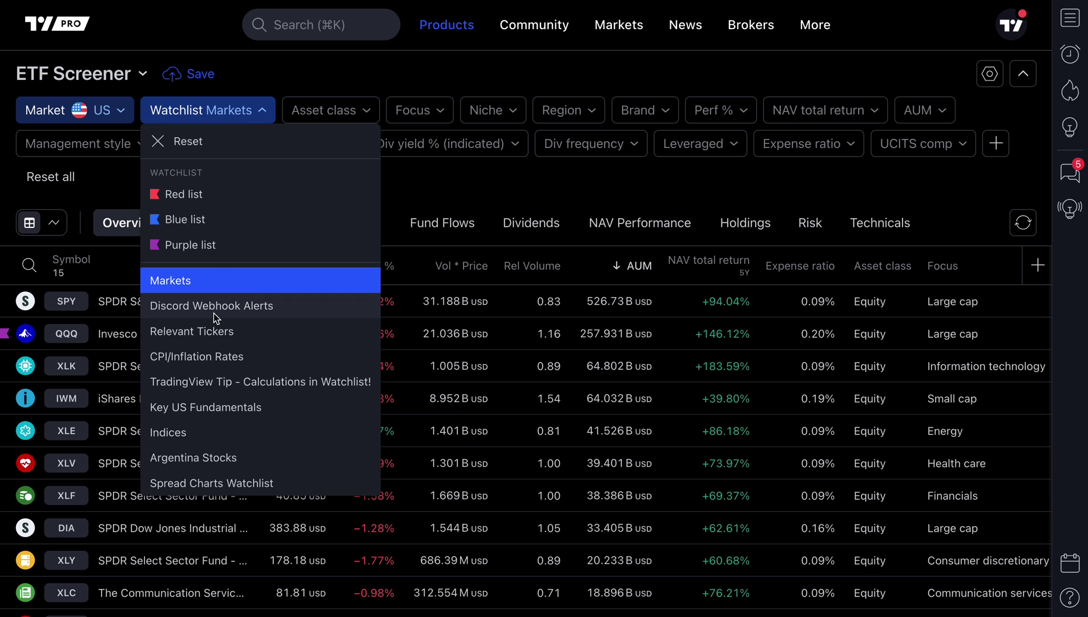
left_click(423, 199)
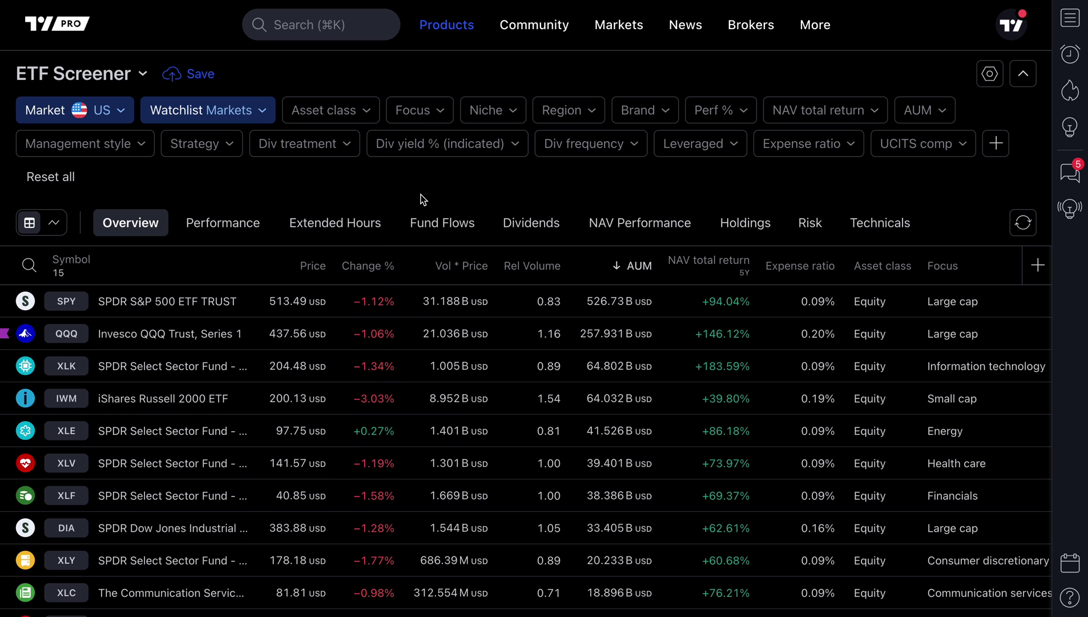
left_click(1071, 20)
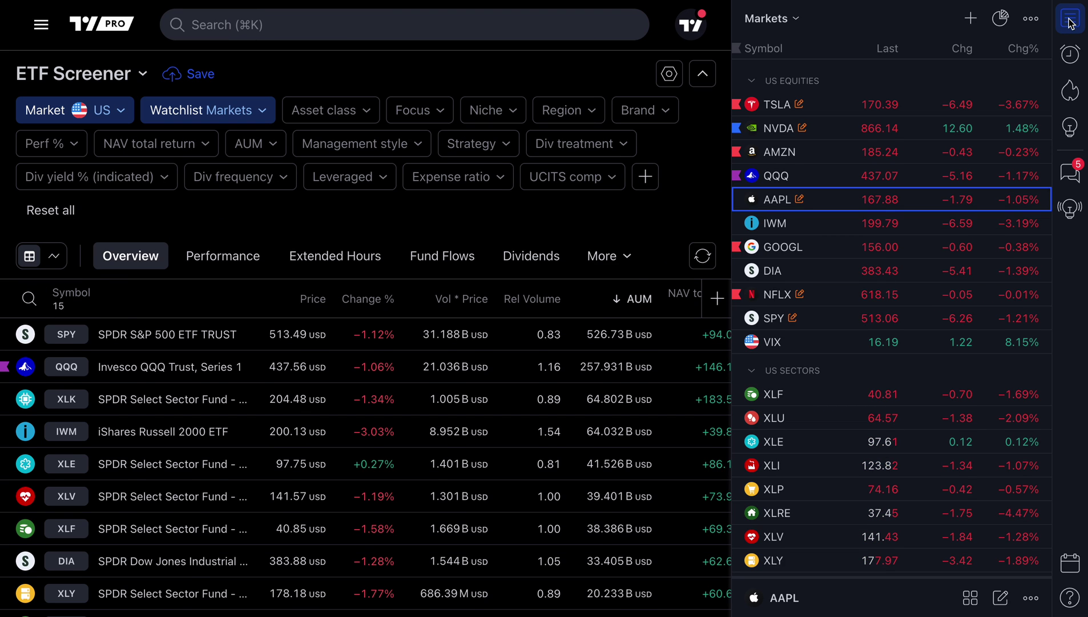
left_click(796, 26)
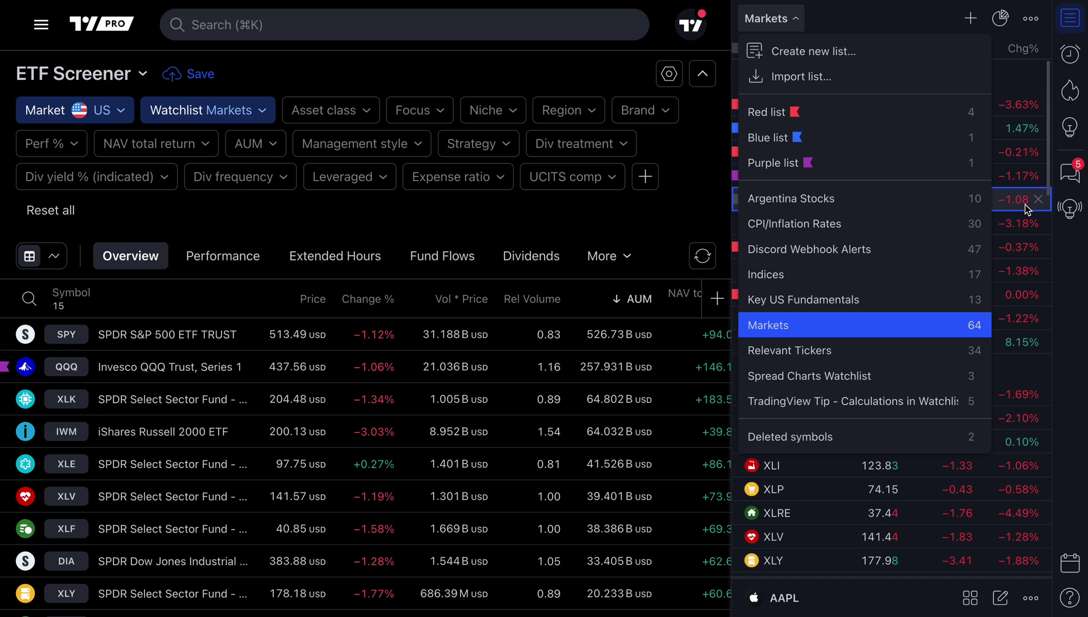
left_click(939, 24)
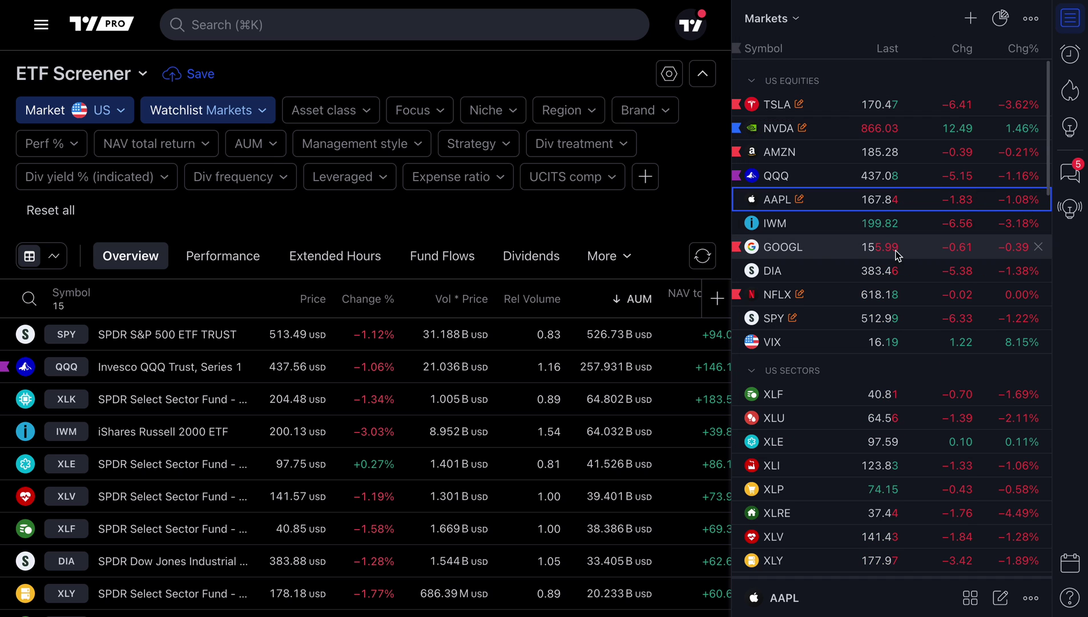
scroll(879, 307, "down", 3)
scroll(879, 307, "up", 3)
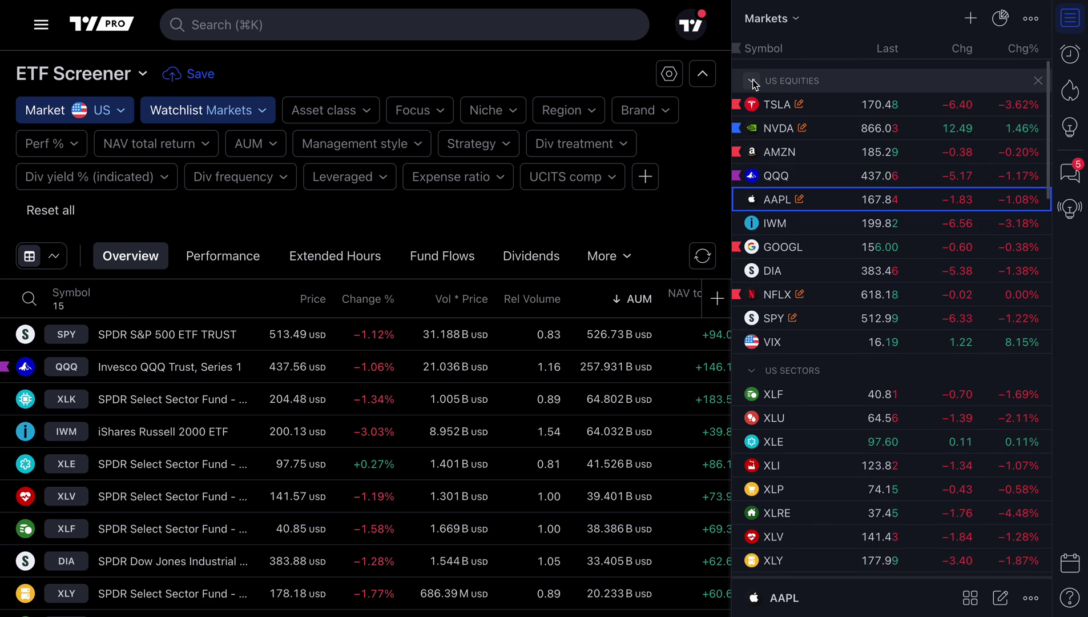
left_click(752, 81)
left_click(751, 109)
left_click(752, 139)
left_click(752, 166)
left_click(752, 194)
left_click(752, 226)
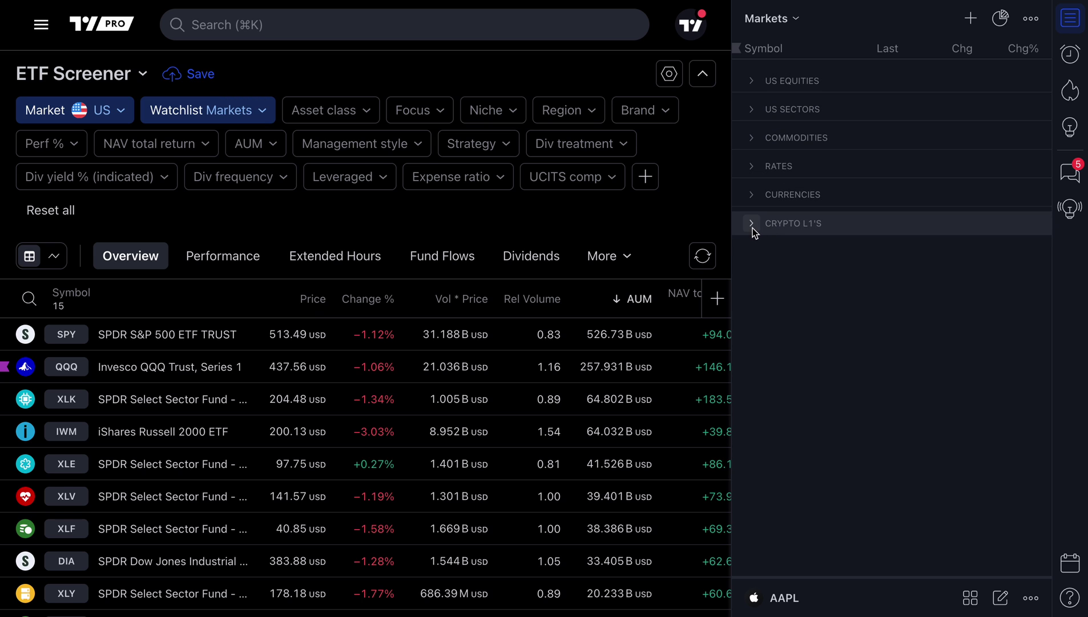
left_click(752, 225)
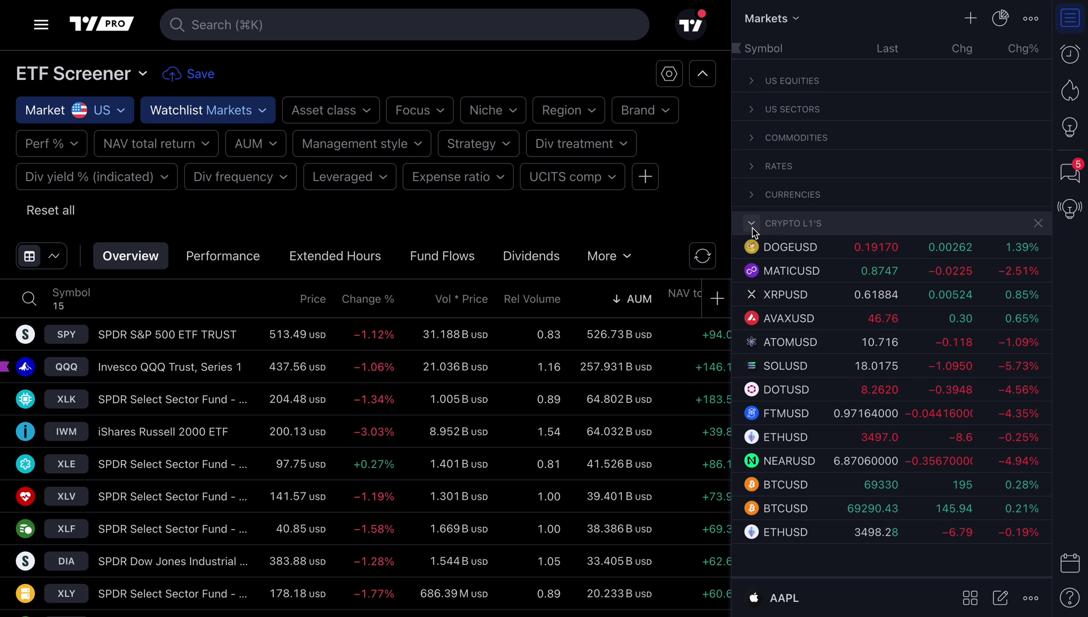
left_click(751, 195)
left_click(751, 166)
left_click(752, 138)
left_click(752, 110)
left_click(752, 82)
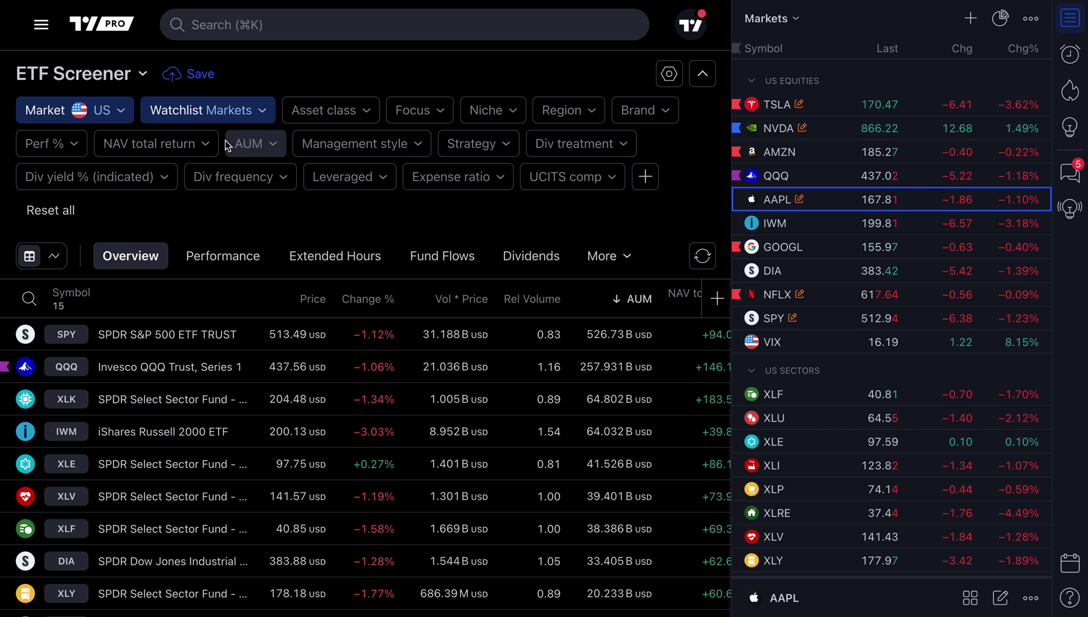
- Keep only ETFs with AUM of 10B USD and above, leaving 13 results
scroll(164, 399, "down", 2)
scroll(164, 399, "down", 2)
scroll(164, 398, "up", 4)
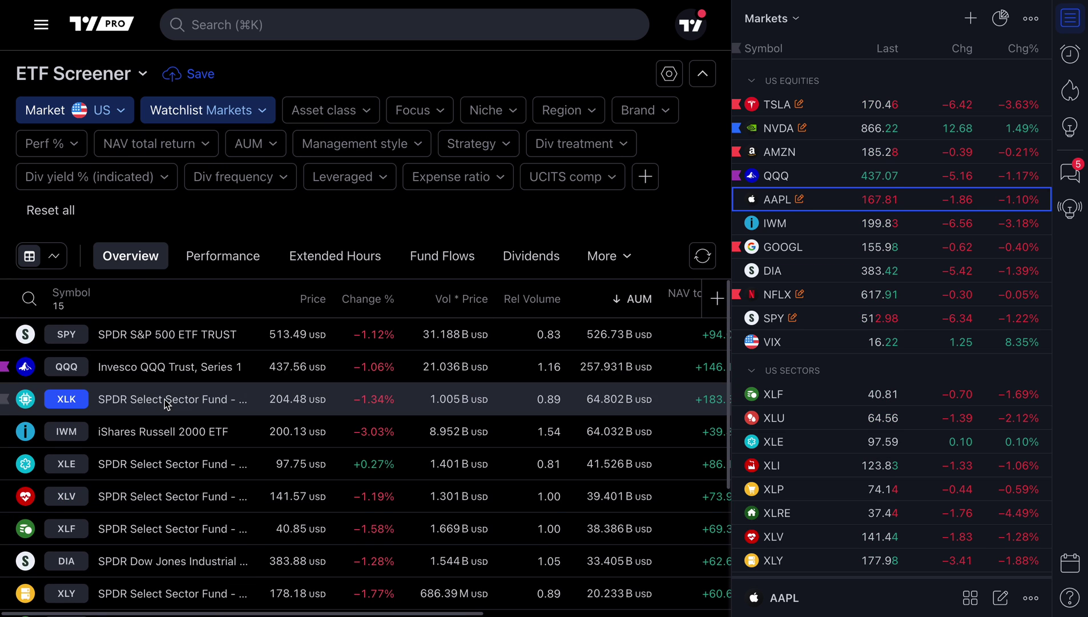
left_click(251, 117)
left_click(177, 280)
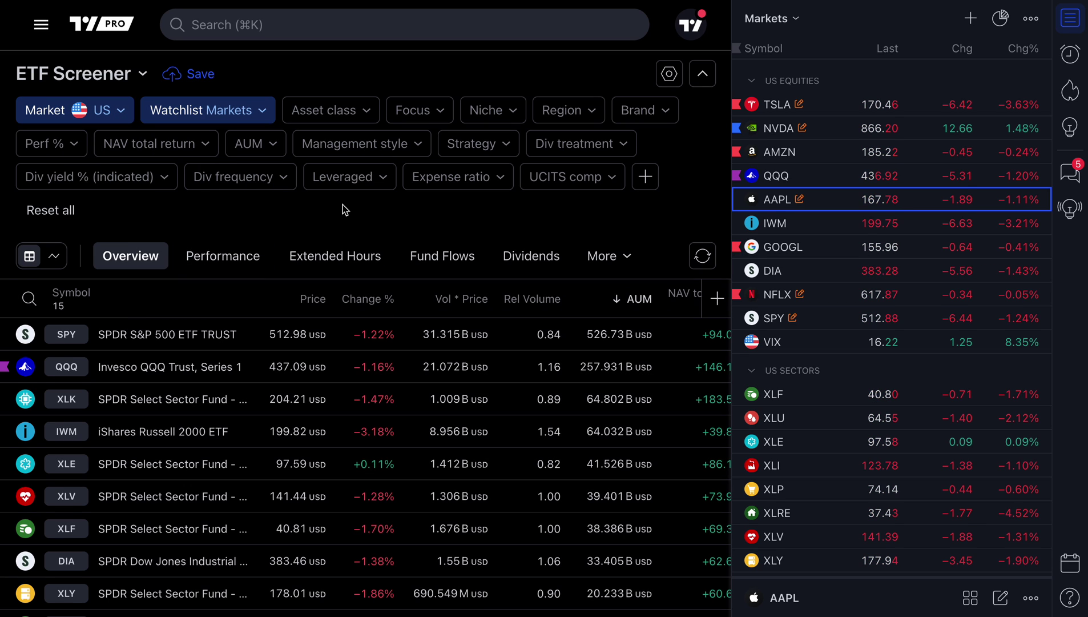
left_click(267, 146)
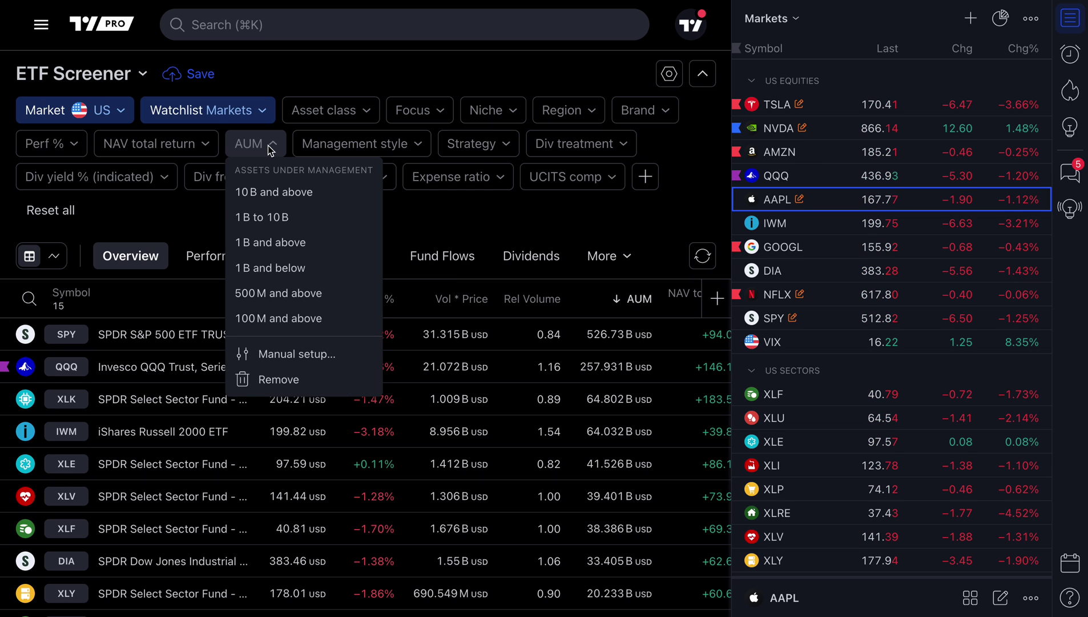
left_click(259, 194)
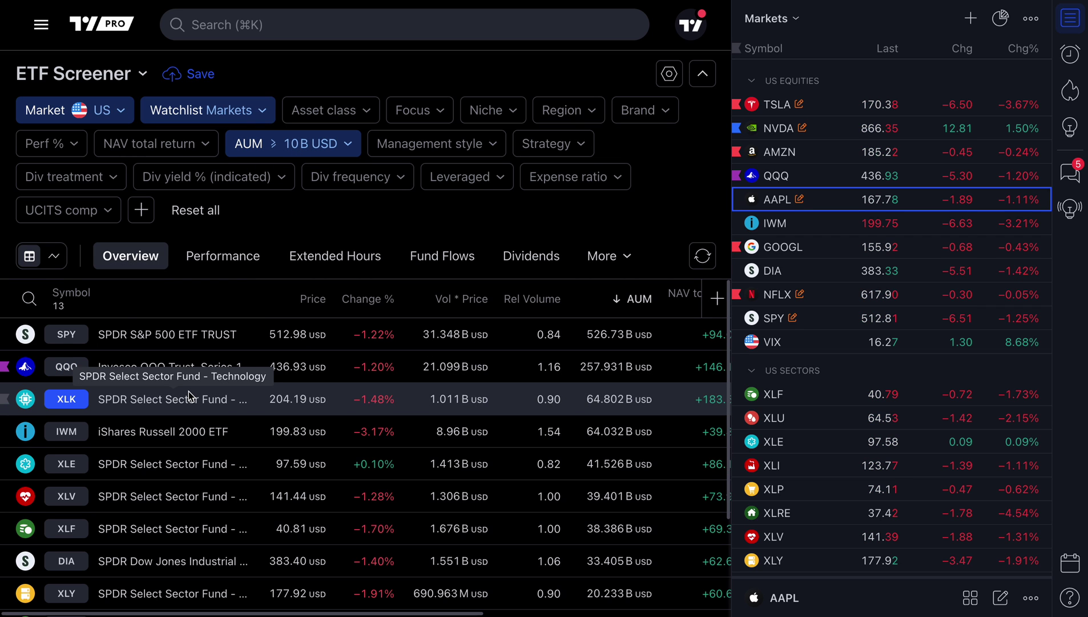
scroll(169, 451, "down", 1)
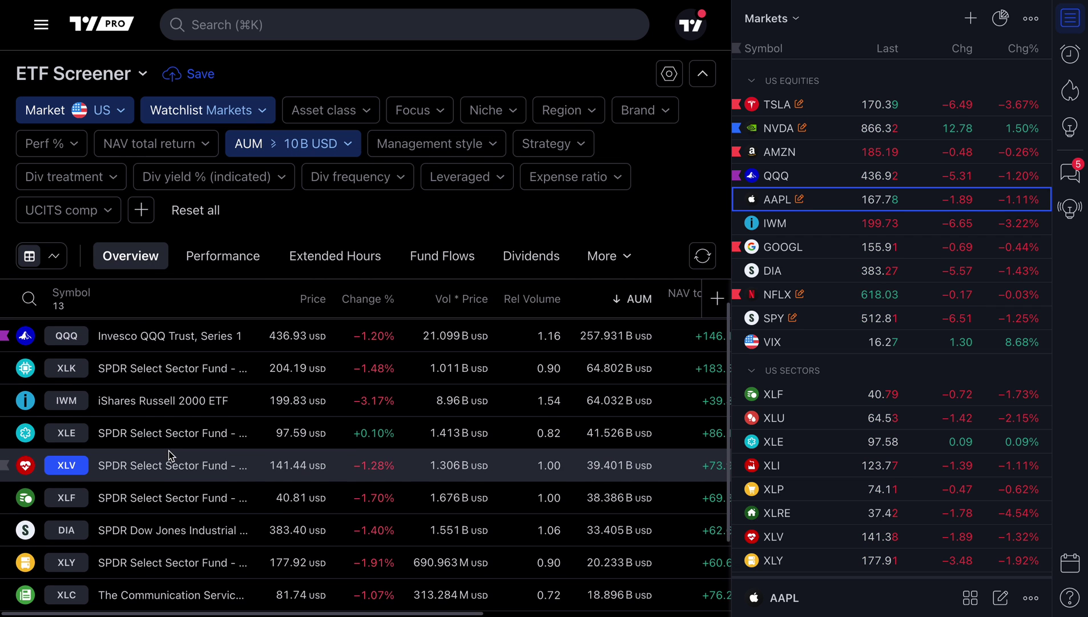
scroll(169, 455, "down", 3)
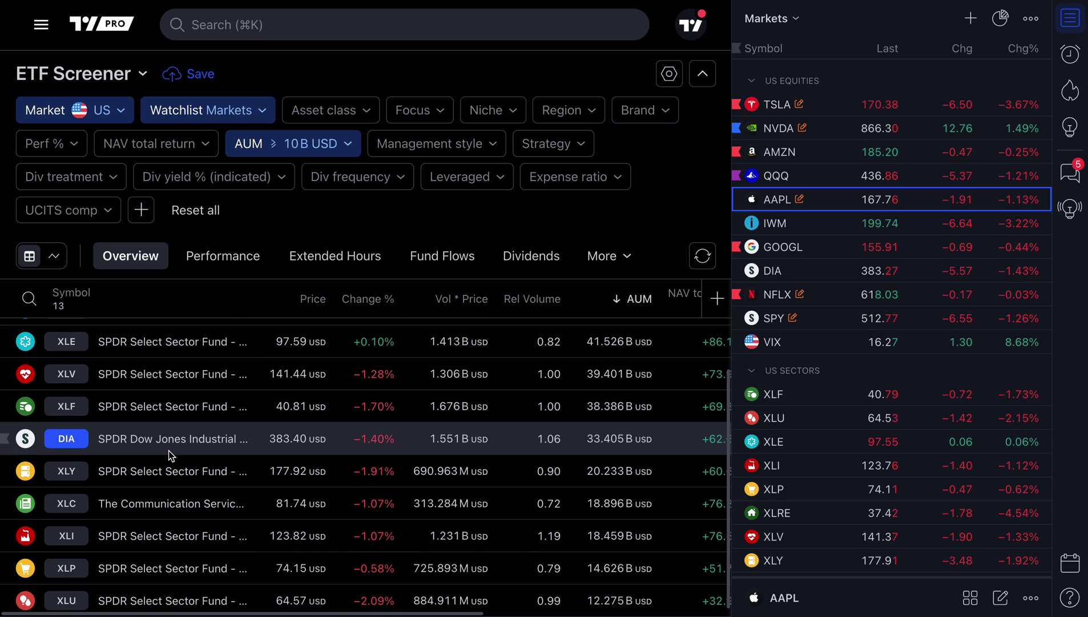
scroll(168, 455, "up", 4)
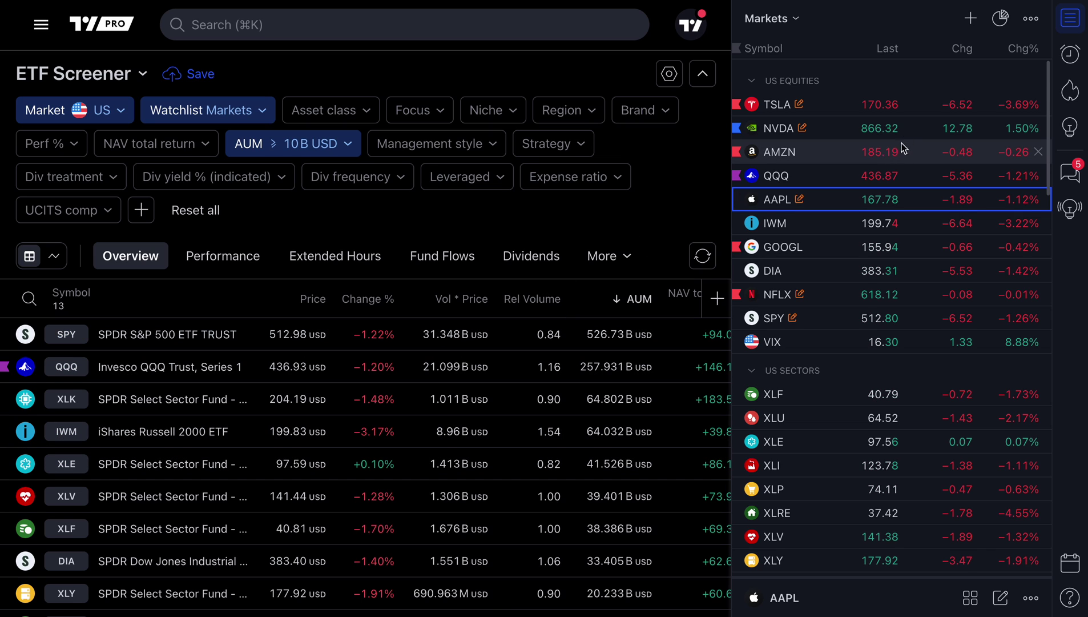
- Close the watchlist side panel so the screener fills the screen, then show the watchlist filter choices
left_click(1074, 26)
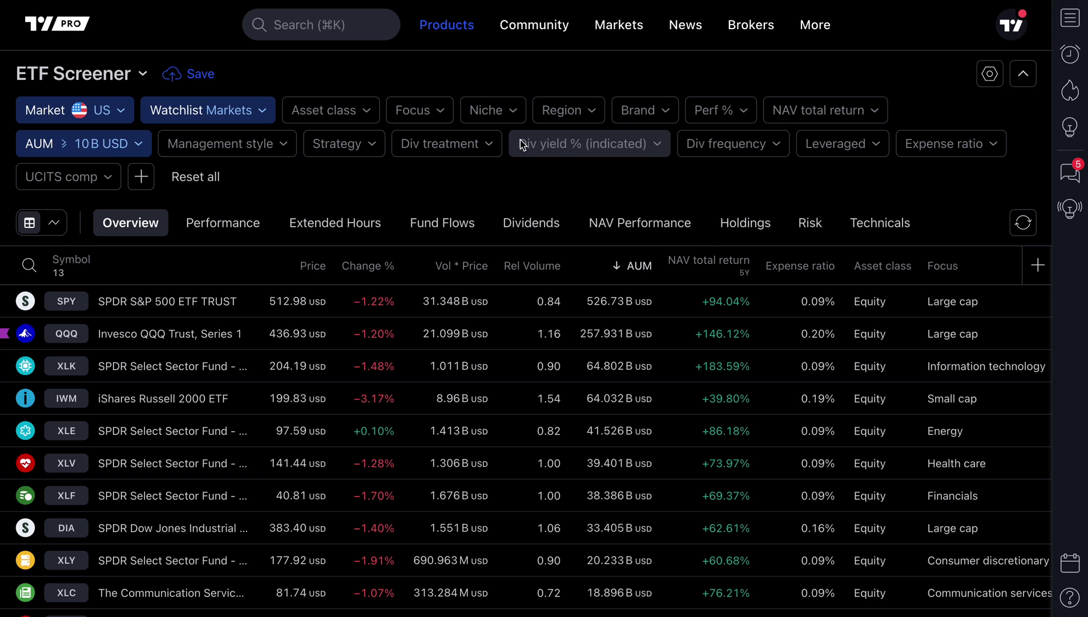
mouse_move(442, 29)
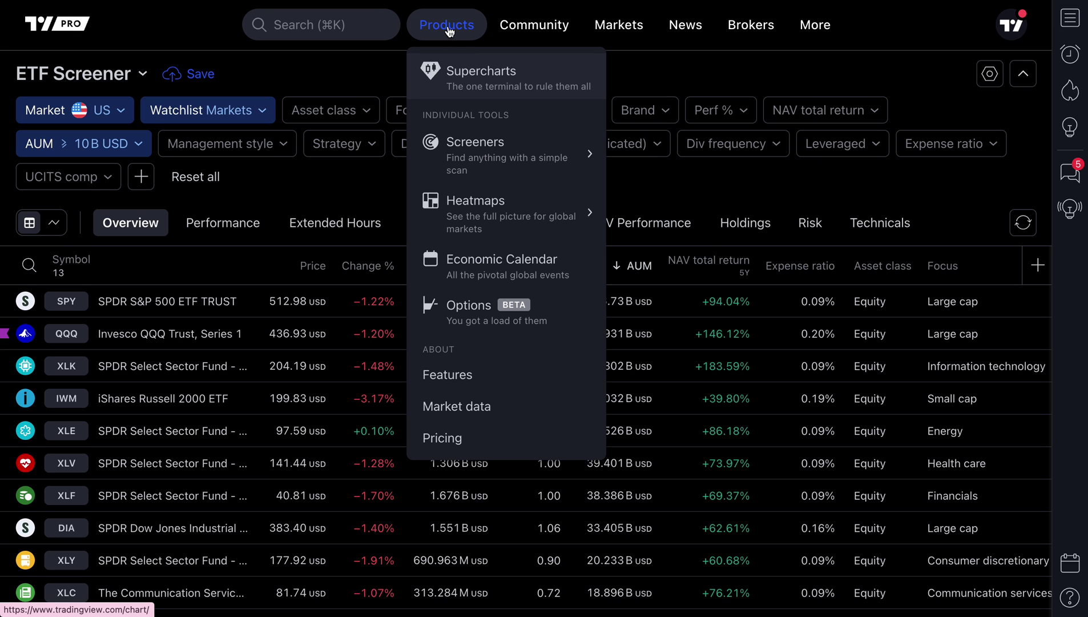
mouse_move(463, 154)
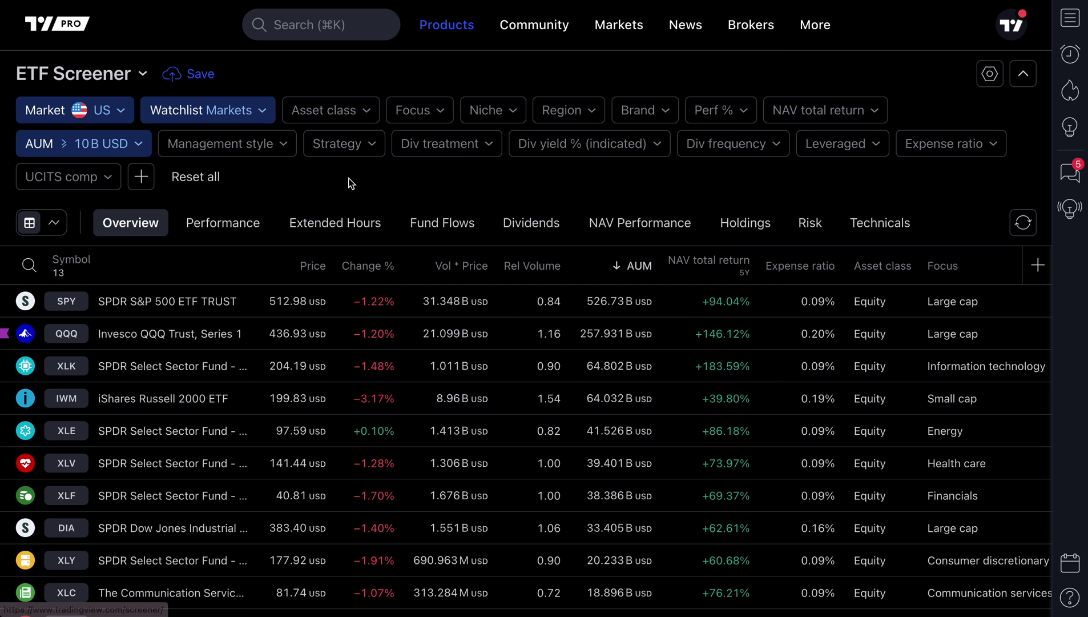
left_click(227, 114)
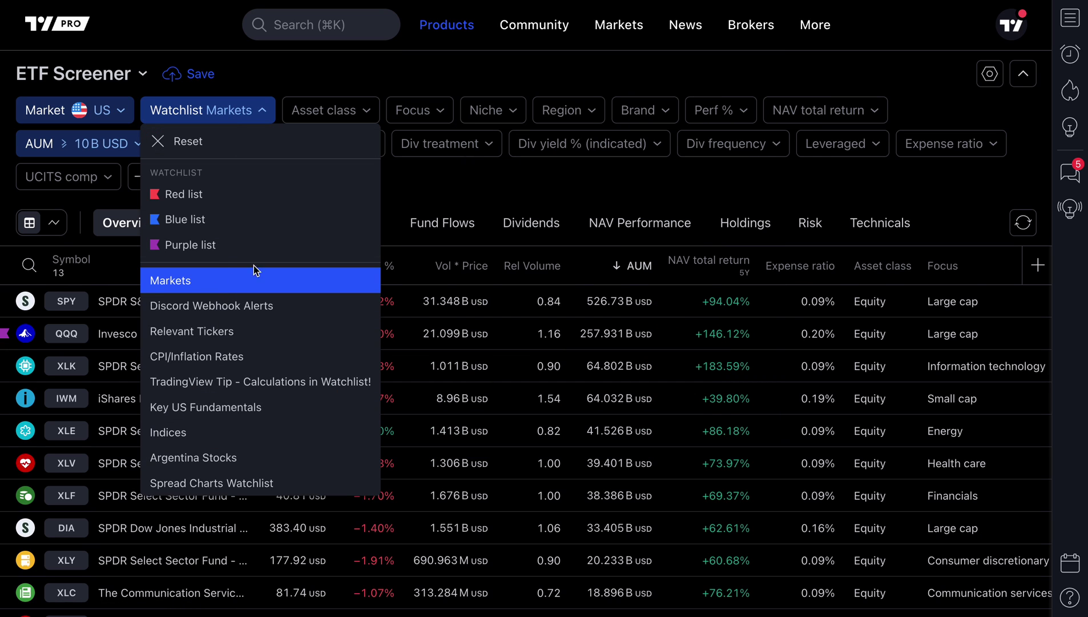
left_click(516, 182)
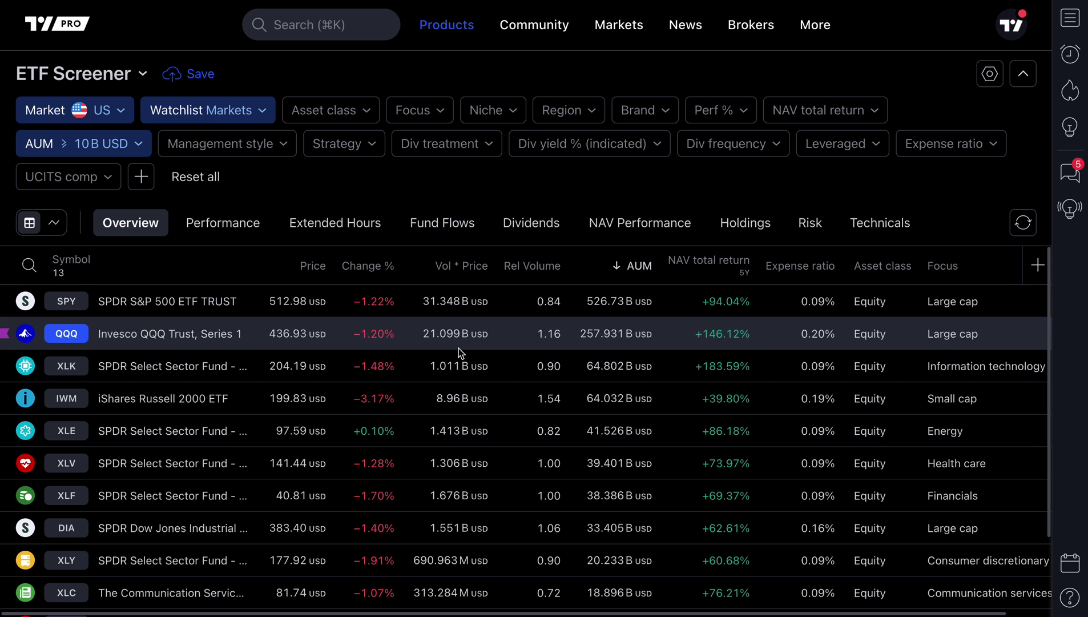
scroll(458, 352, "down", 3)
scroll(457, 358, "up", 3)
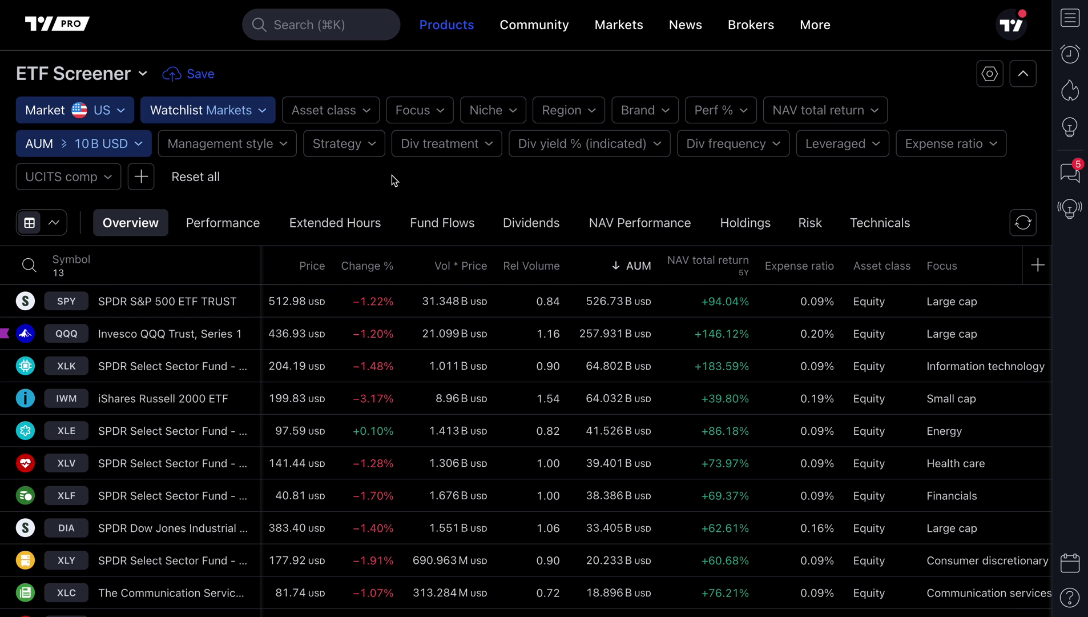
left_click(260, 110)
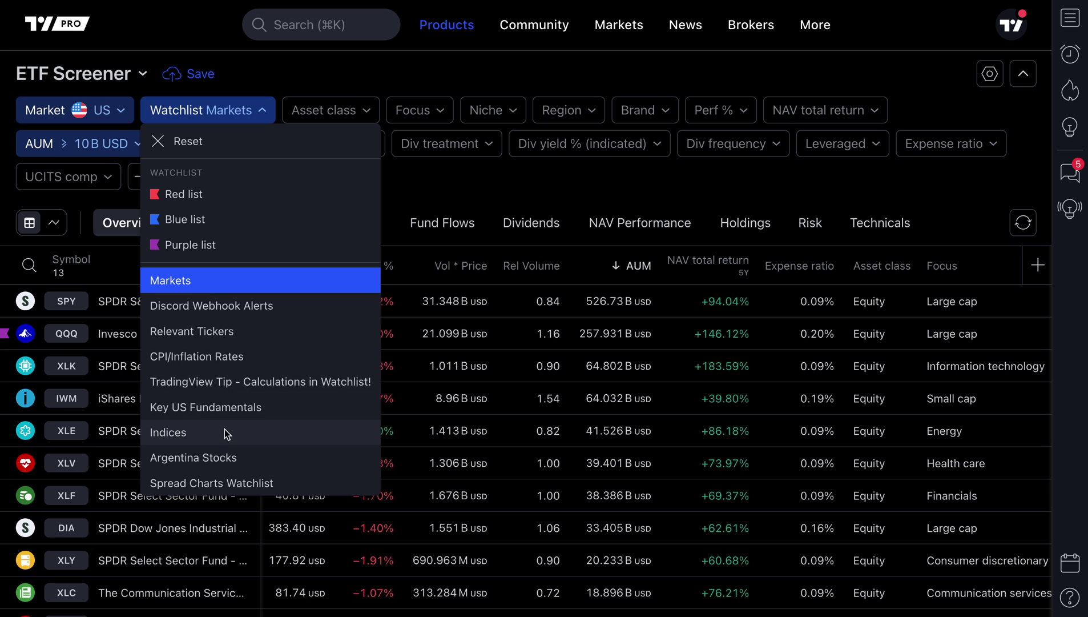
- Reopen the Markets watchlist side panel beside the 13-ETF screener, keeping Markets as the selected list
left_click(1077, 30)
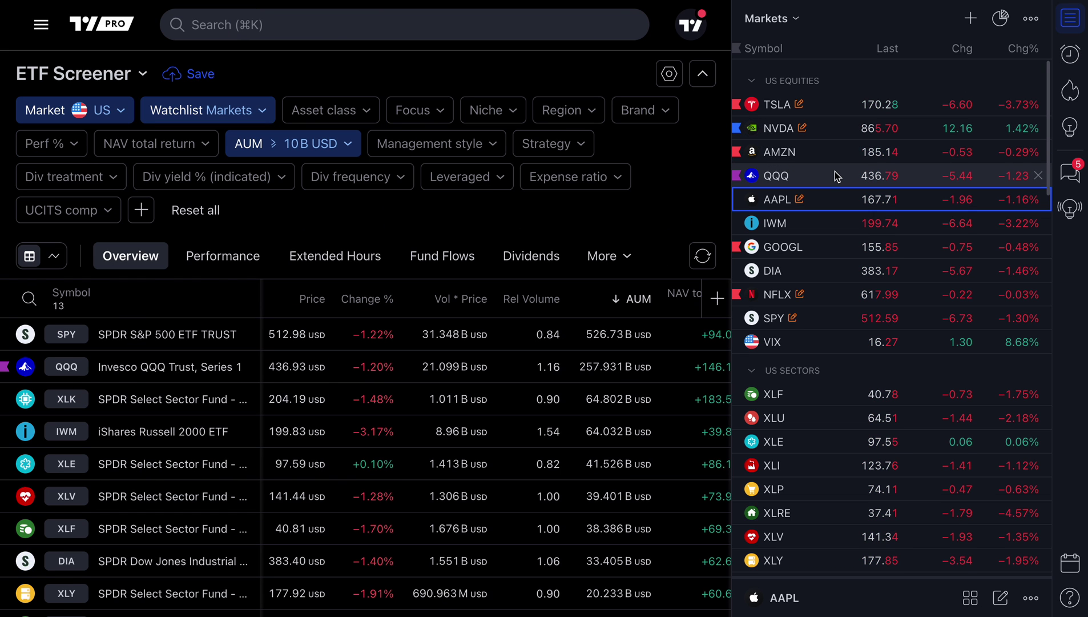
scroll(834, 171, "down", 5)
scroll(834, 171, "down", 4)
scroll(835, 170, "up", 10)
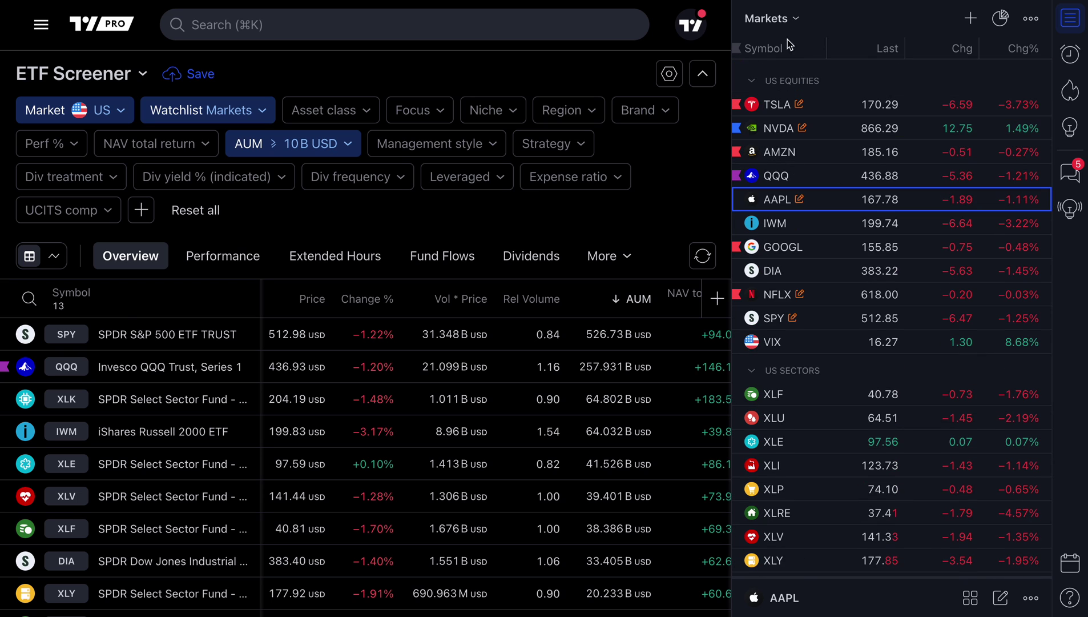
left_click(778, 19)
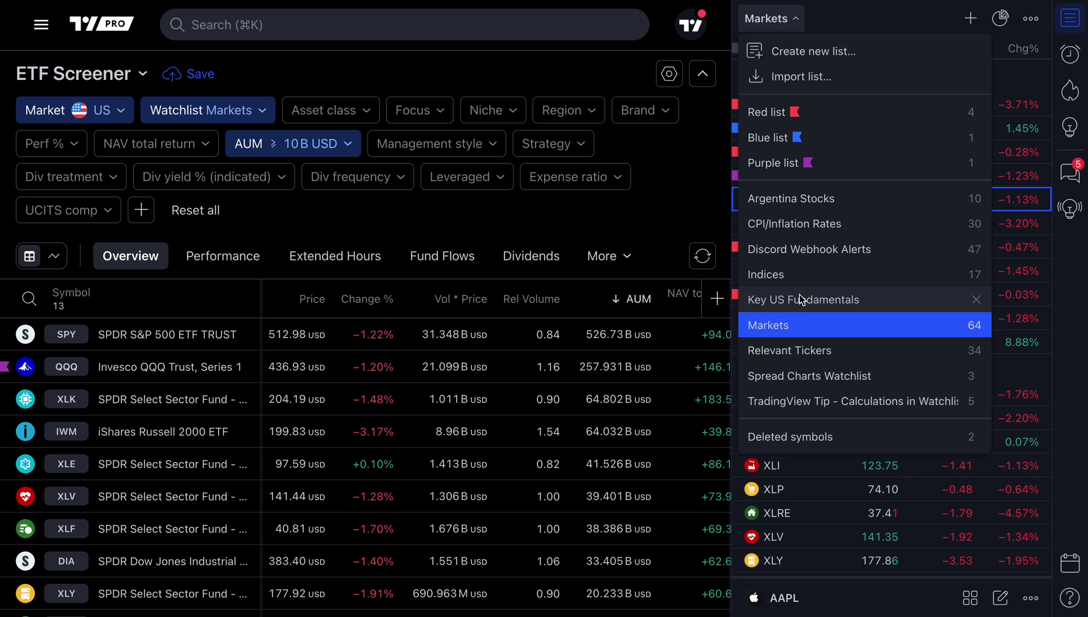
left_click(353, 72)
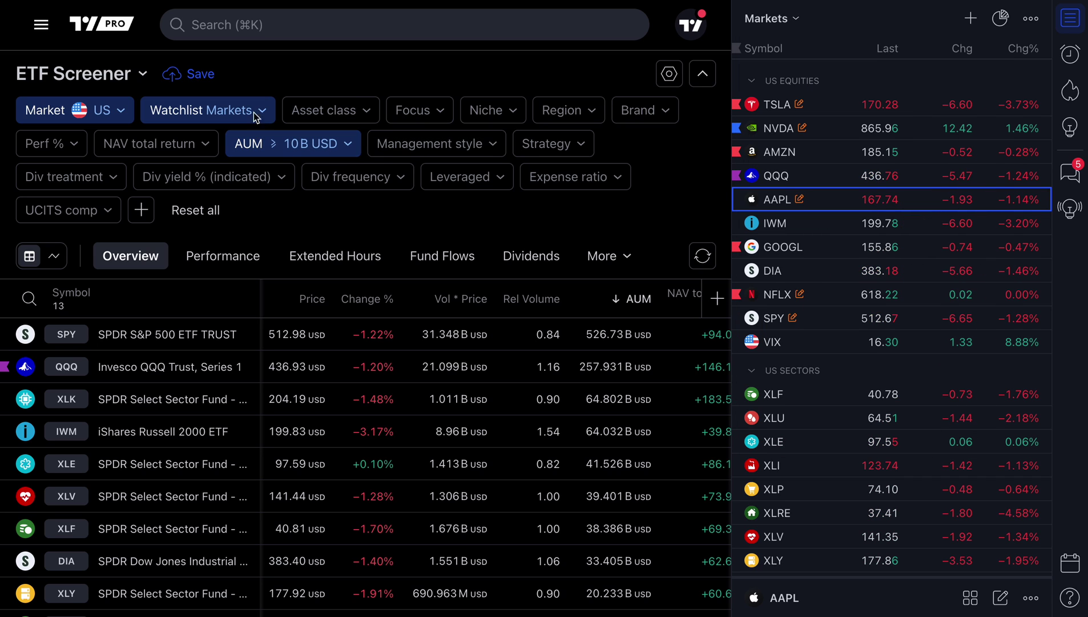